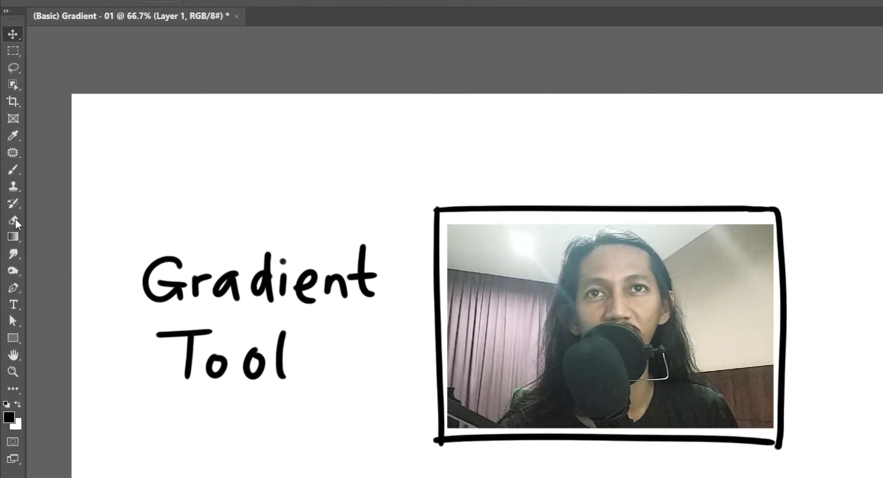
Activate the Gradient Tool from its tool group for painting on Layer 2.
click(13, 236)
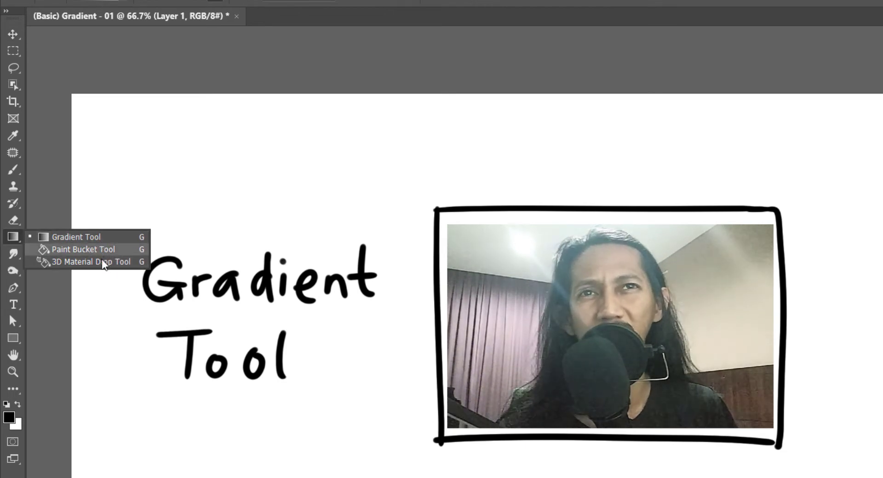
click(134, 238)
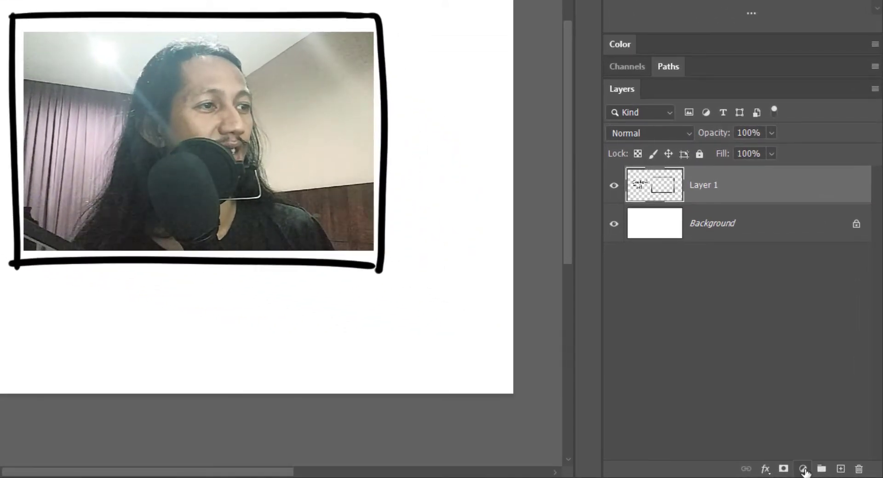
click(802, 469)
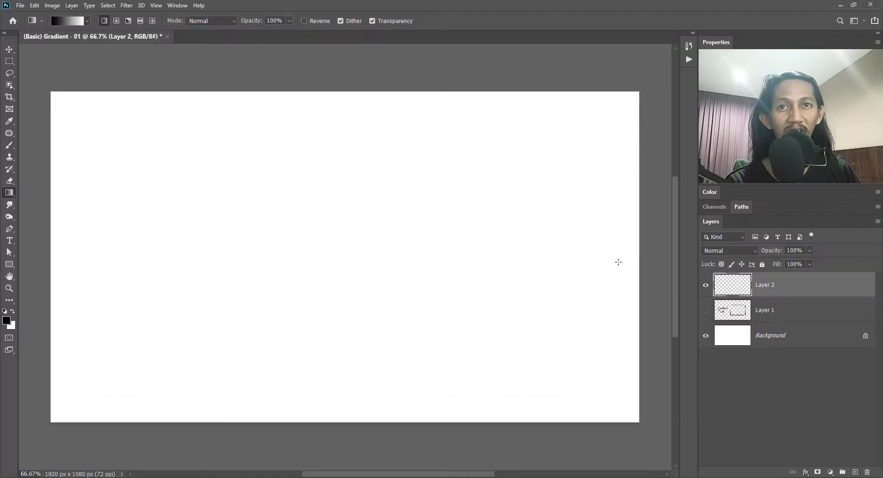
right_click(9, 193)
click(38, 194)
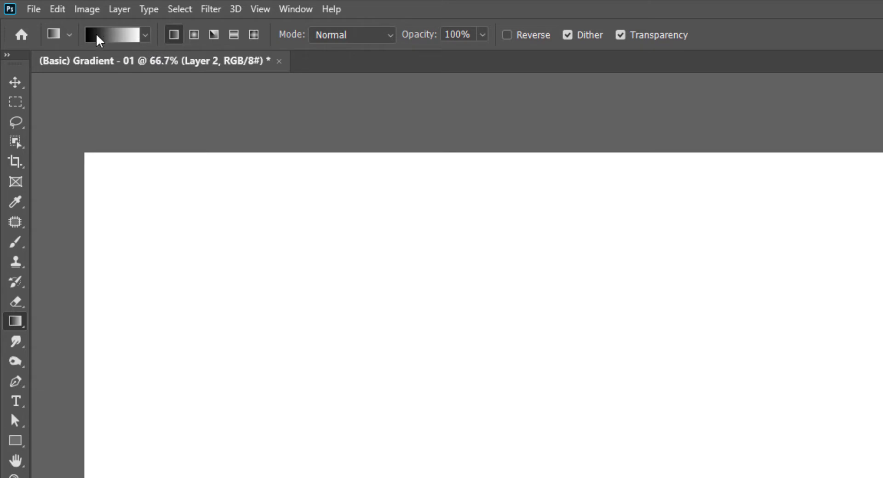
Choose the green-to-purple Iridescent preset and draw a linear gradient diagonally across Layer 2 from upper left to lower right.
click(145, 35)
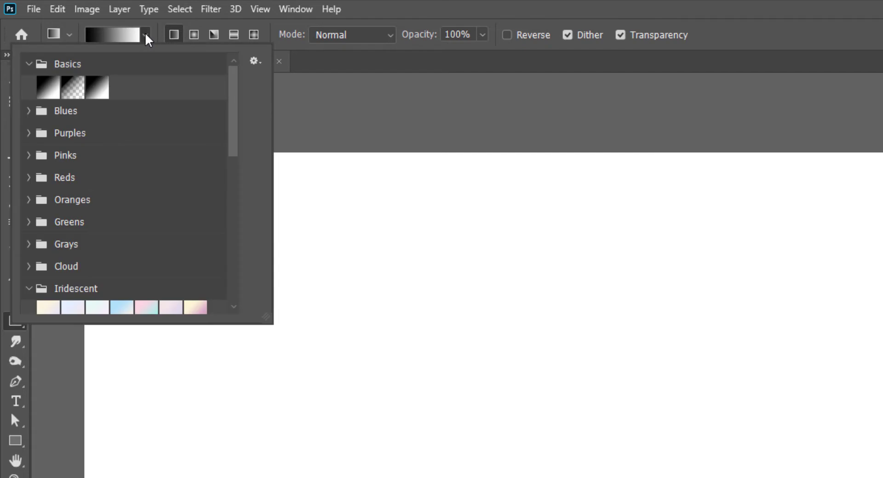
drag(236, 118, 240, 99)
click(49, 92)
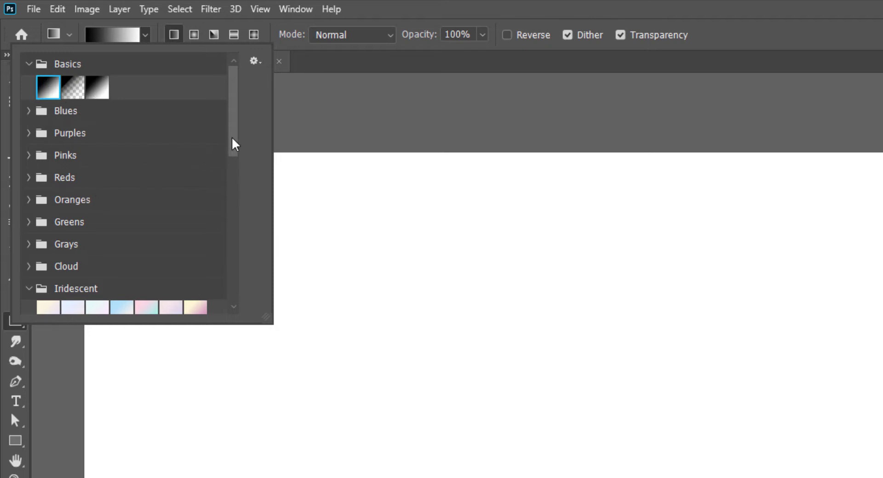
drag(233, 142, 236, 209)
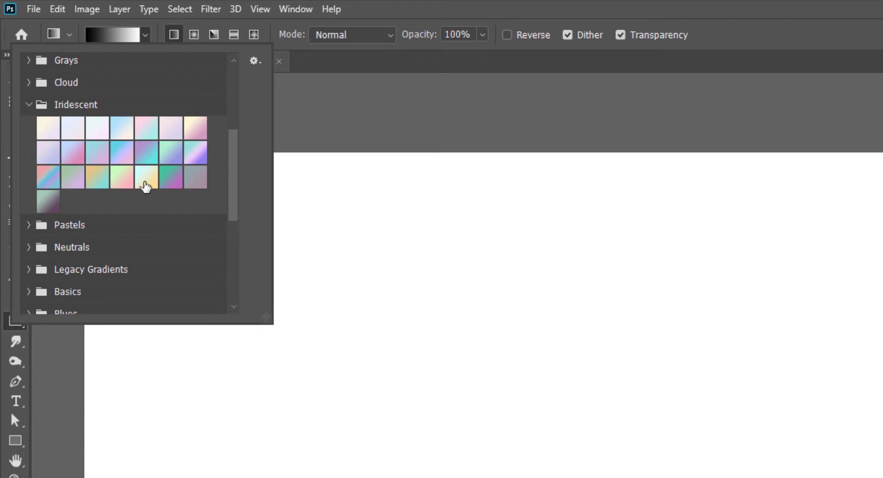
click(169, 178)
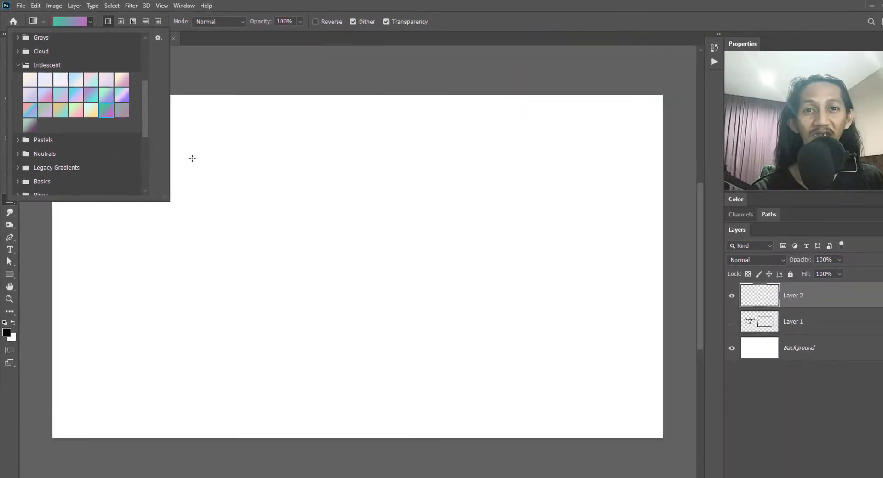
click(193, 157)
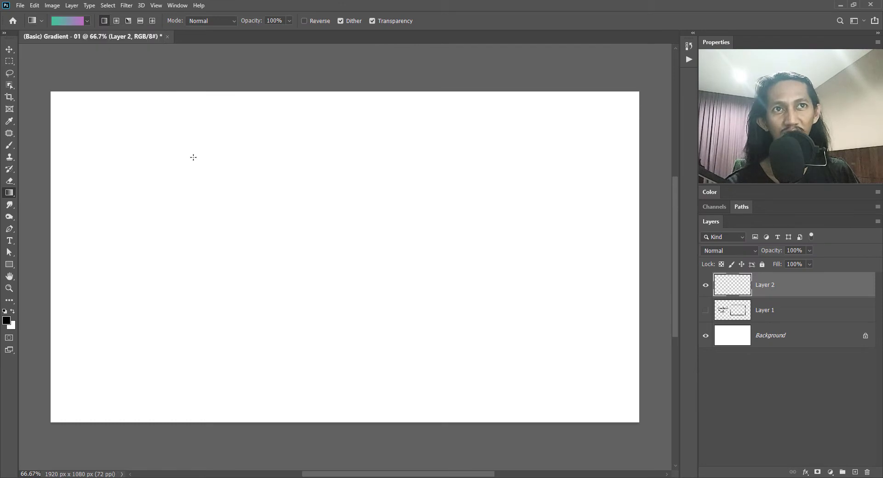
drag(194, 158, 528, 354)
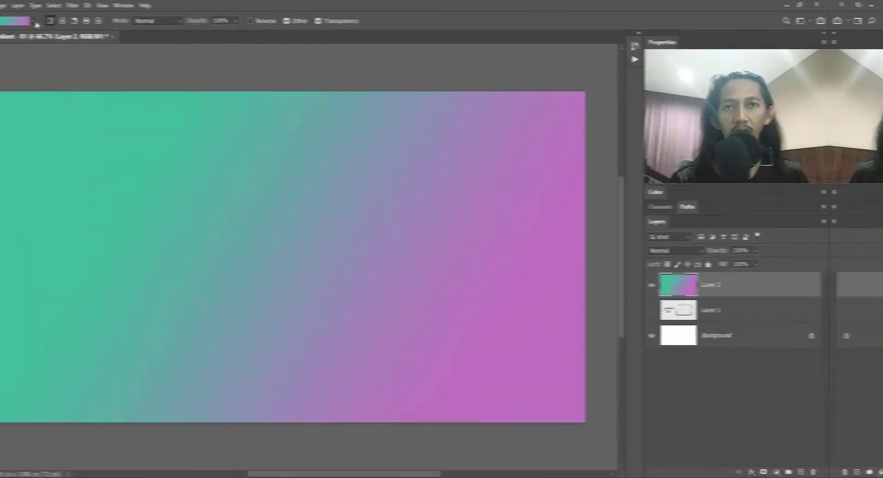
Browse the gradient presets back to the Basics group and set the background colour to red.
click(86, 20)
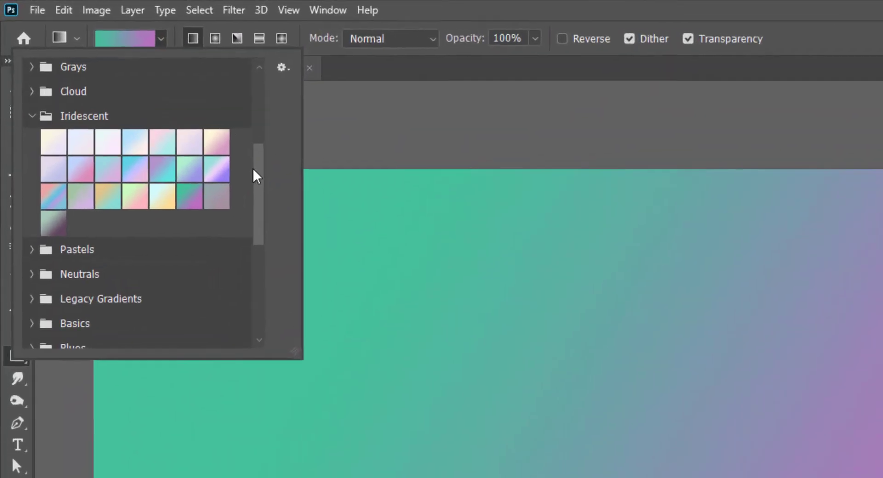
drag(253, 168, 258, 81)
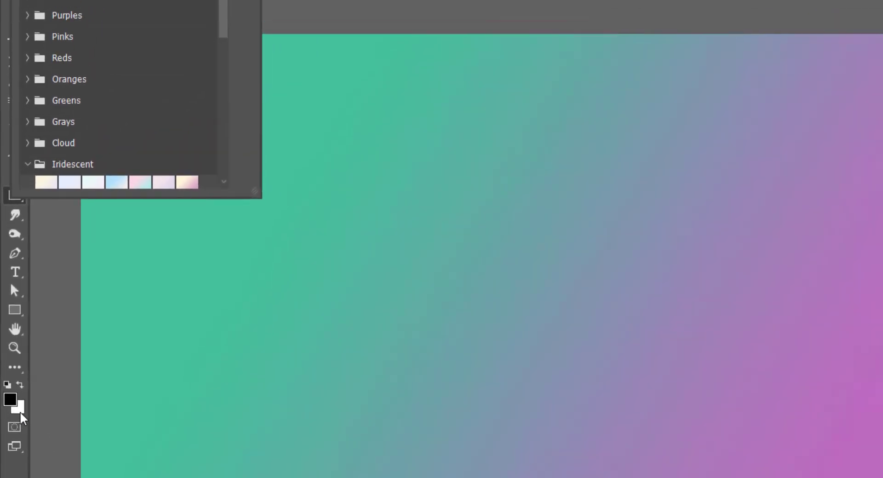
click(15, 422)
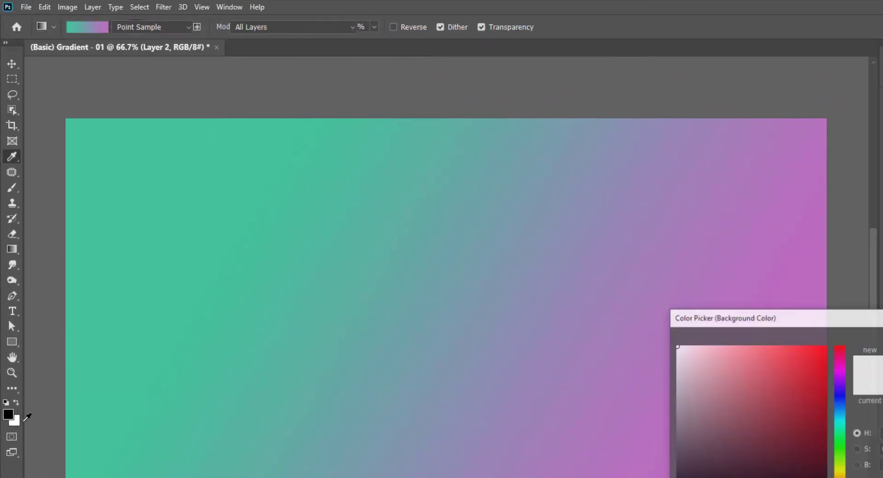
click(809, 375)
key(Return)
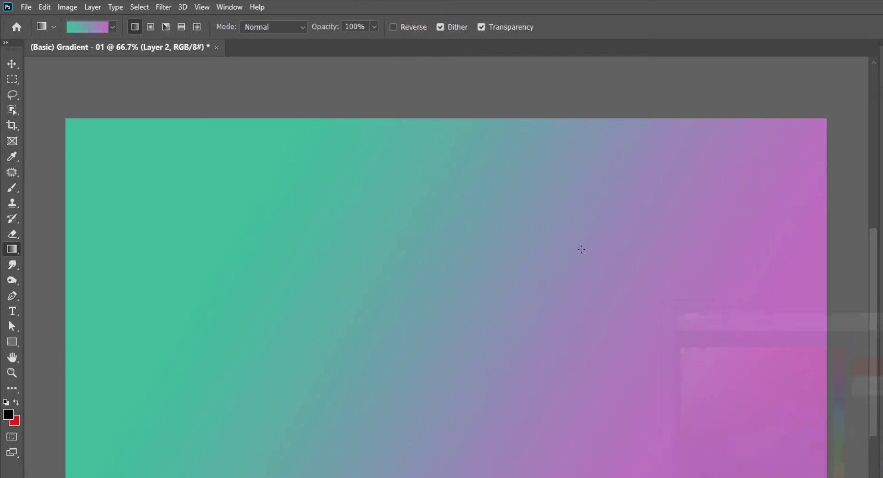
Swap the foreground and background colours and select the foreground-to-background preset in the Basics group.
click(113, 27)
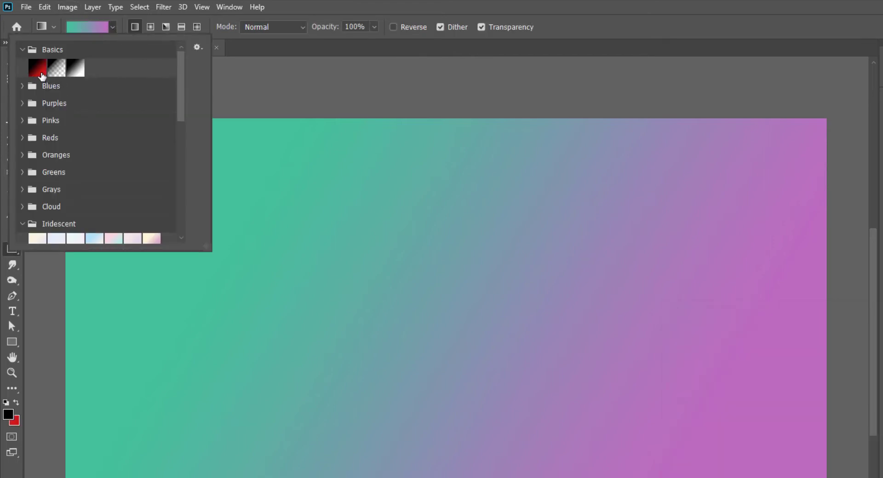
click(17, 404)
click(17, 405)
click(17, 405)
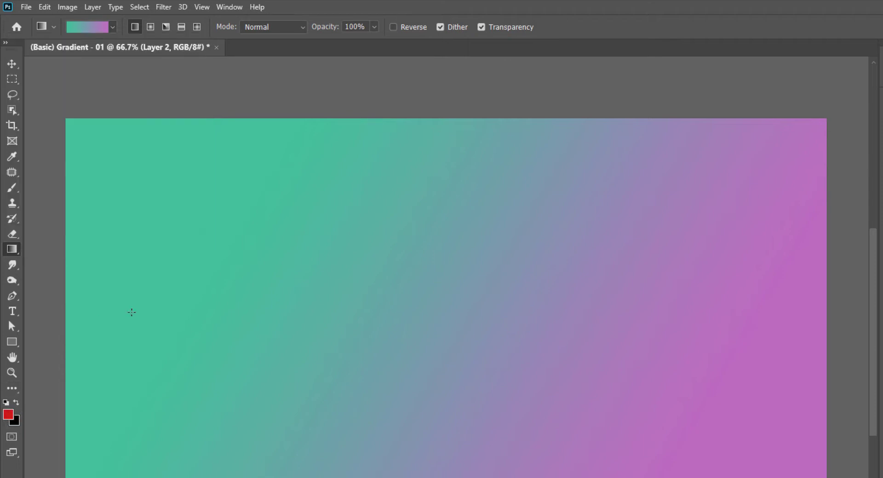
click(113, 28)
click(36, 69)
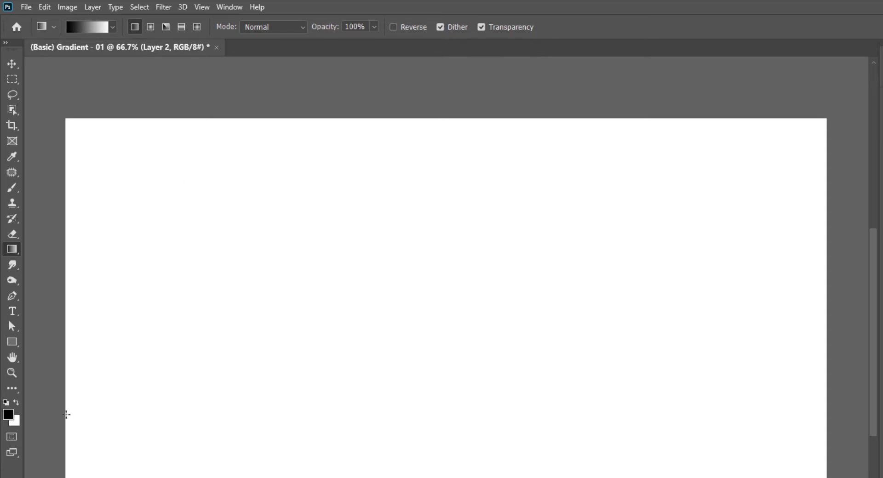
Set the background colour to blue and draw a linear black-to-blue gradient diagonally across Layer 2.
click(18, 424)
key(ctrl+v)
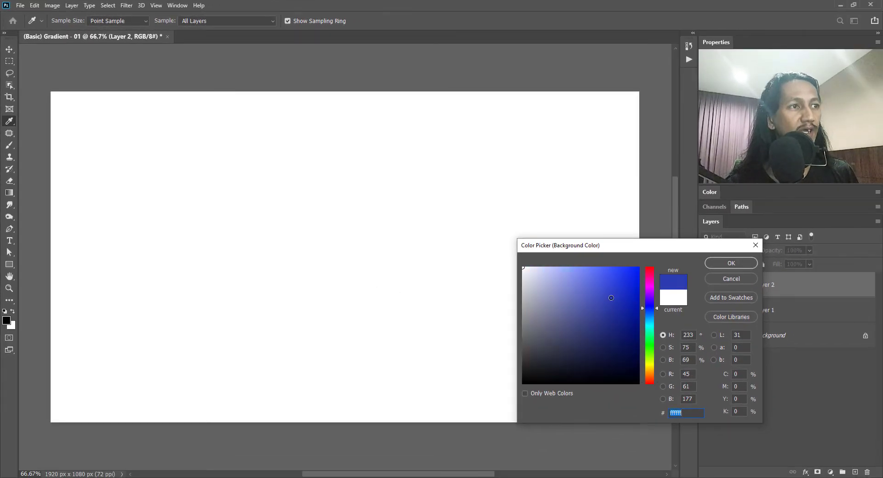
click(731, 263)
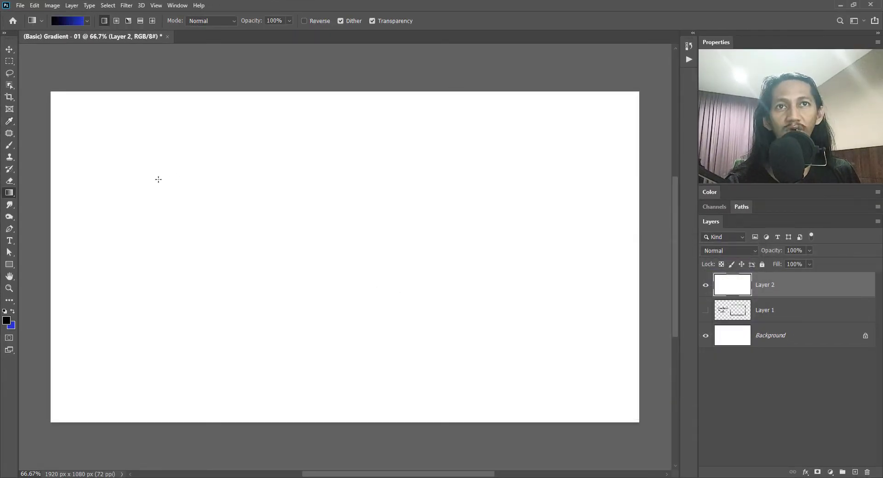
drag(159, 179, 562, 336)
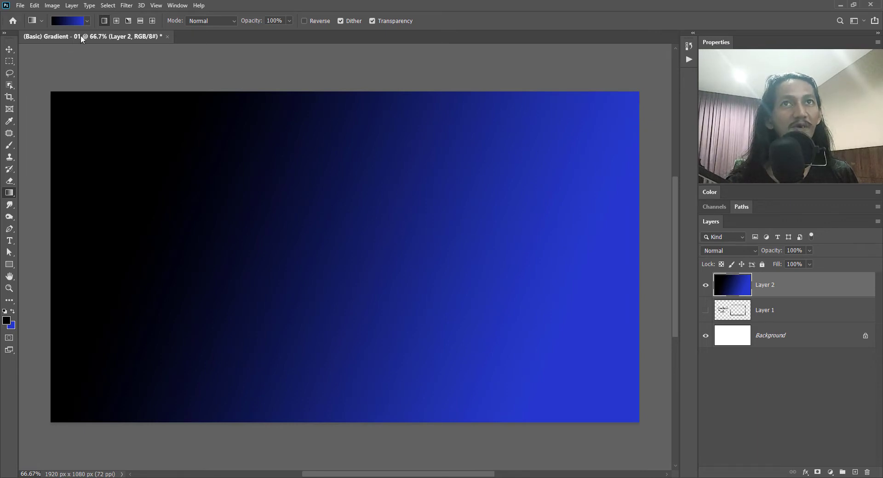
Draw a radial gradient outward from near the canvas centre, and cover it with angle gradients started from about the same point.
click(117, 22)
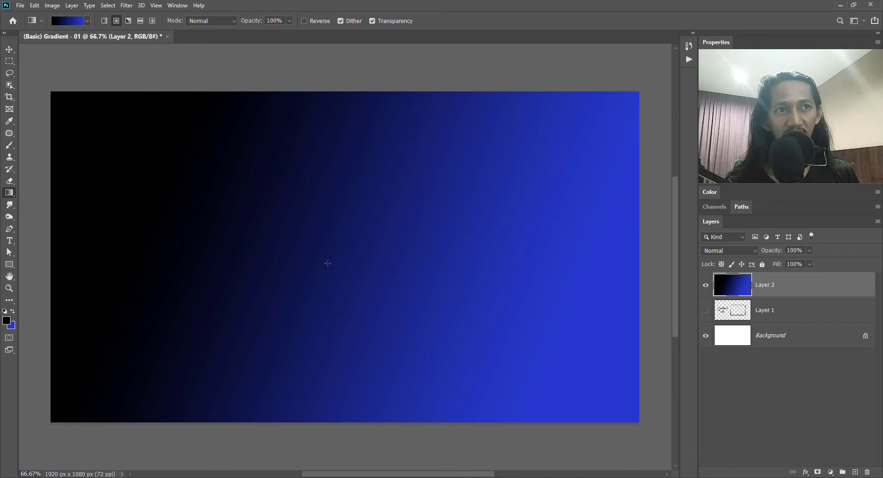
drag(328, 264, 440, 145)
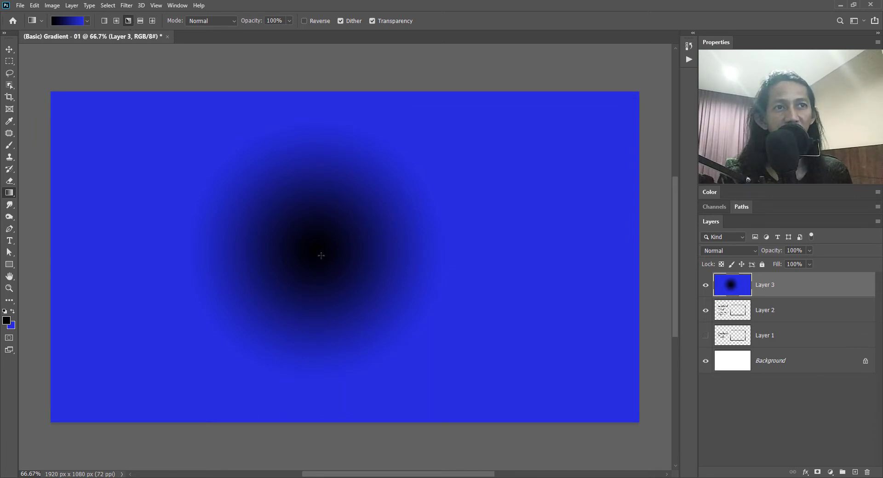
drag(320, 255, 583, 122)
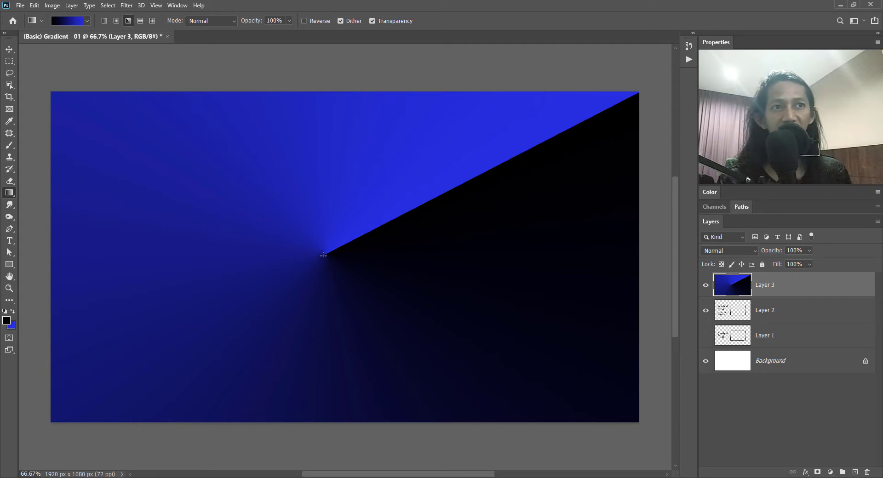
drag(323, 256, 98, 381)
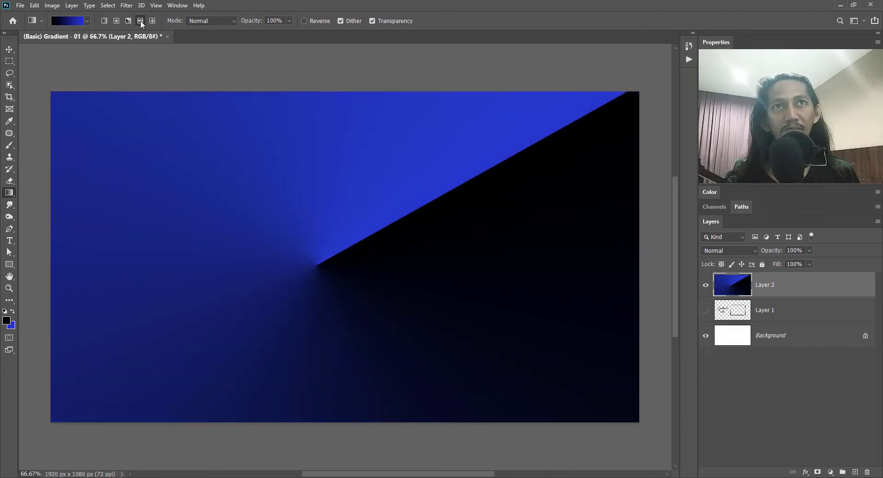
Draw a horizontal reflected gradient on Layer 2, and cover it with a diamond gradient outward from near the canvas centre.
drag(216, 247, 460, 245)
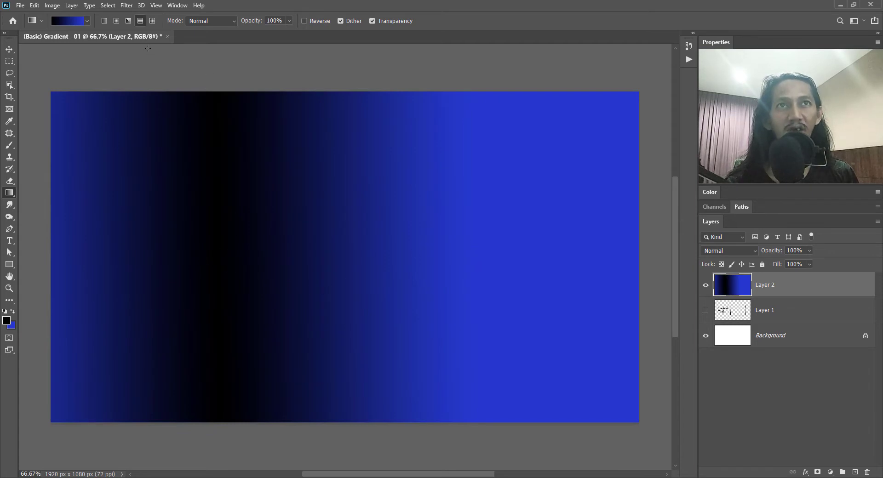
click(153, 21)
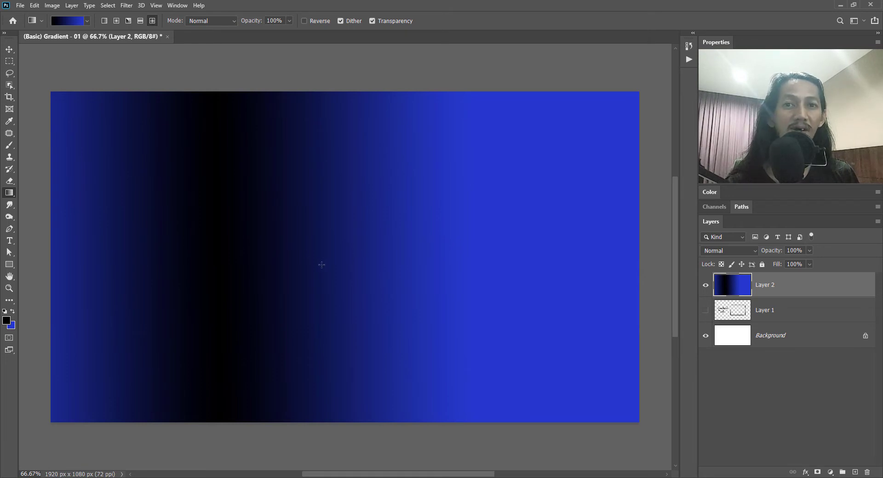
drag(321, 264, 445, 180)
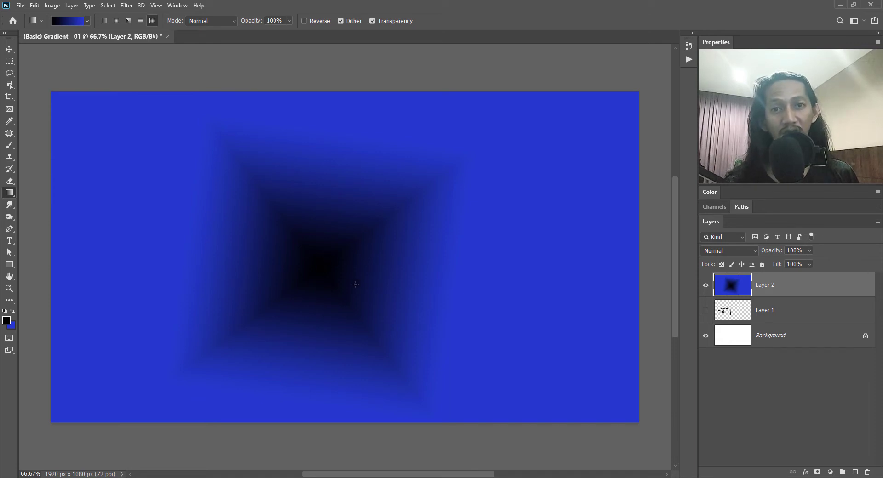
Set the gradient blending mode to Soft Light and the foreground colour to yellow (#eee608).
click(212, 21)
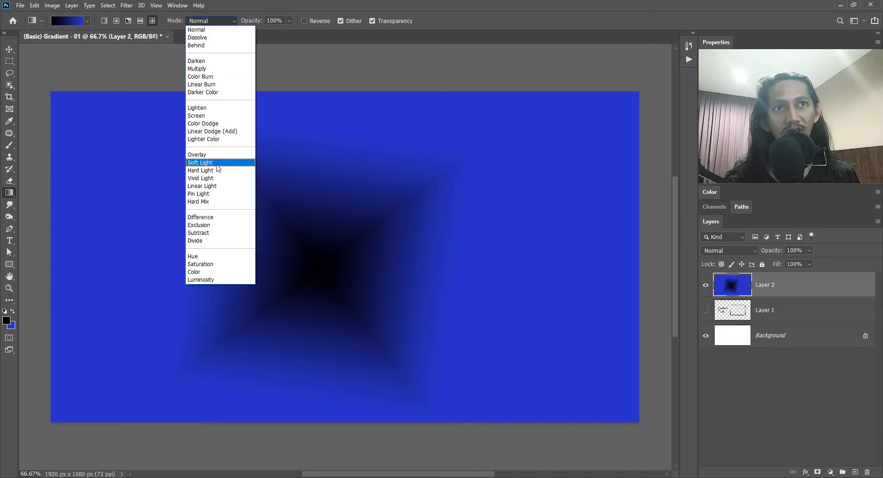
click(217, 165)
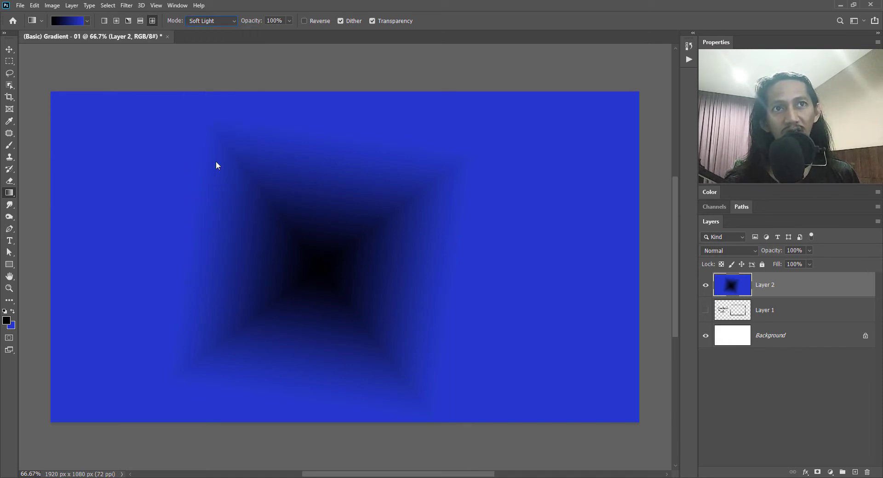
click(6, 321)
click(609, 289)
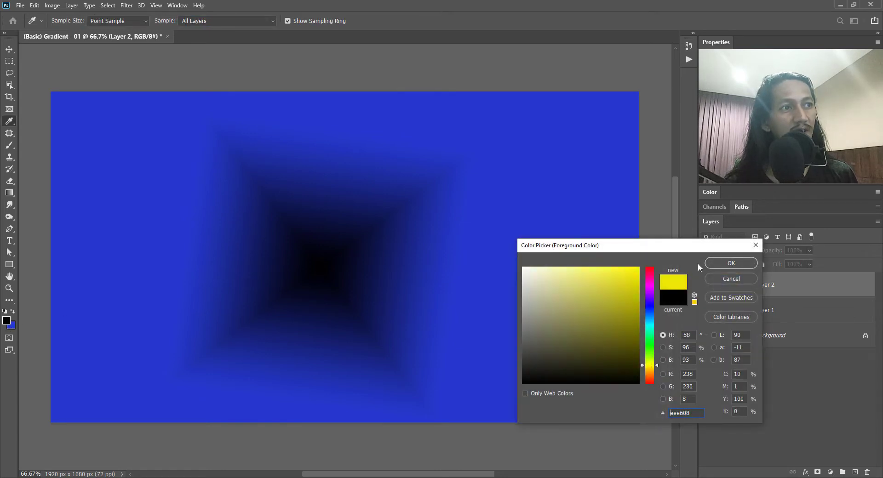
click(731, 263)
Set the background colour to red and draw a radial gradient from the canvas's upper left towards its lower right over the diamond gradient.
click(11, 325)
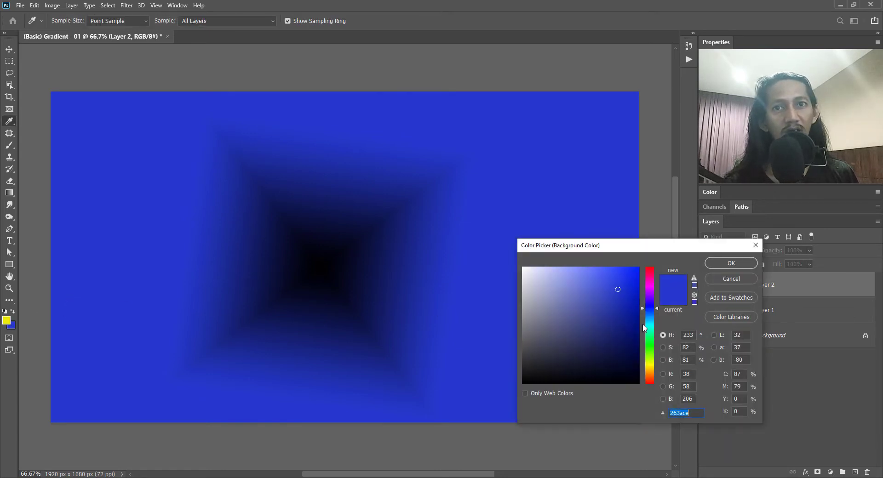
click(650, 267)
click(624, 277)
click(715, 263)
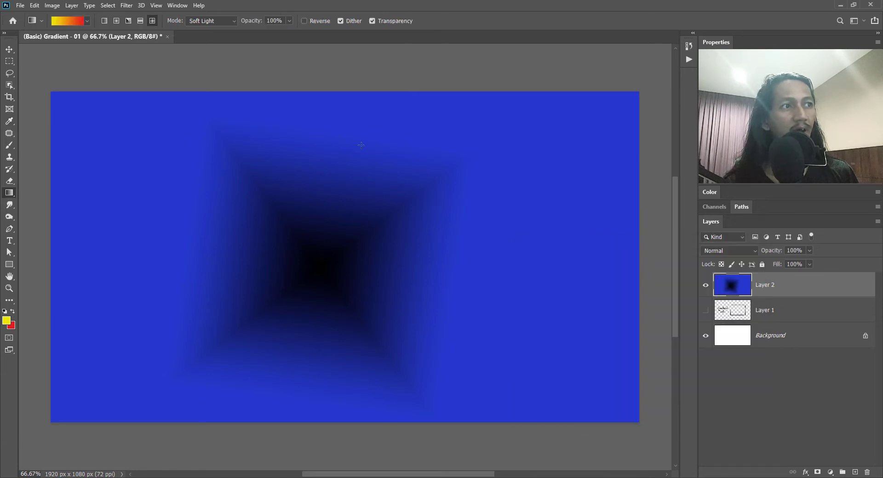
click(116, 21)
drag(175, 193, 496, 331)
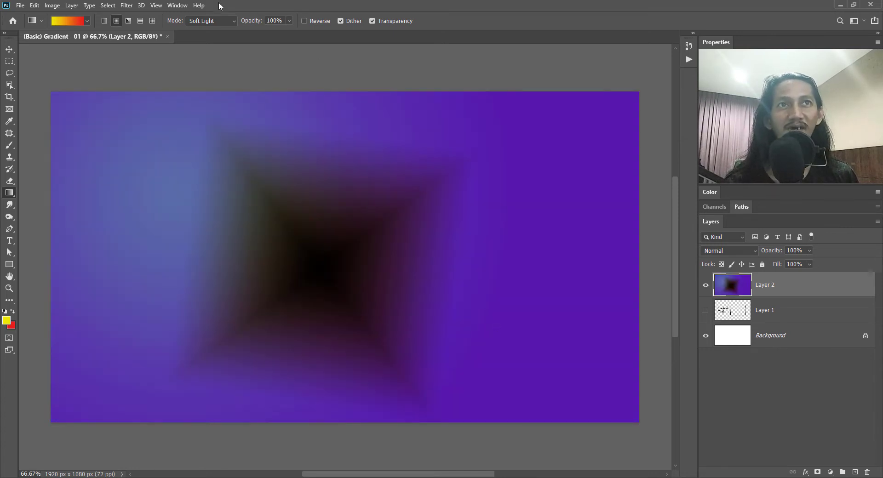
Set the gradient blending mode to Multiply and draw another radial yellow-to-red gradient across Layer 2.
click(211, 21)
click(207, 65)
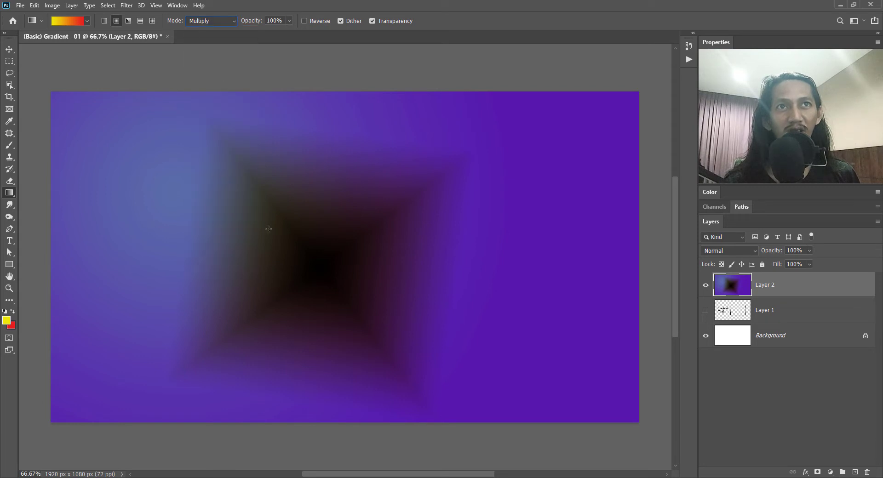
drag(204, 223, 504, 287)
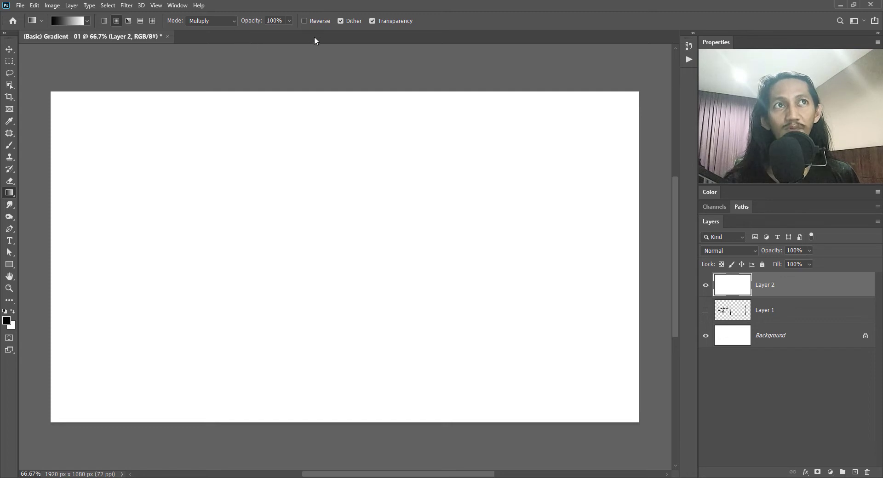
Reverse the gradient's colour order and restore the original order.
click(314, 21)
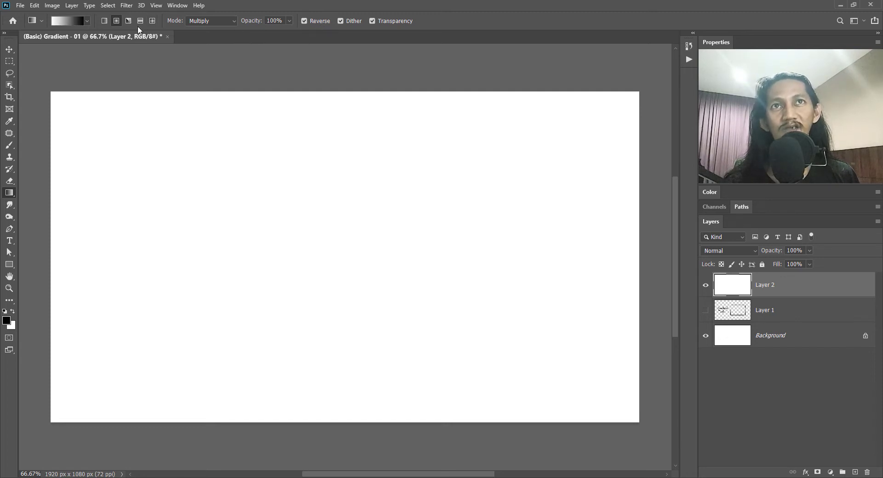
click(317, 22)
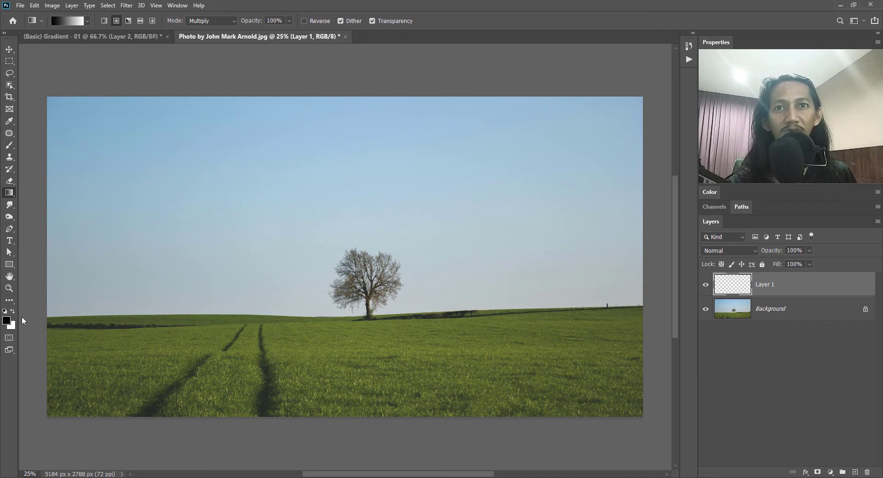
Set the foreground colour to yellow (#efdb2f) with the tree photo document active.
click(6, 320)
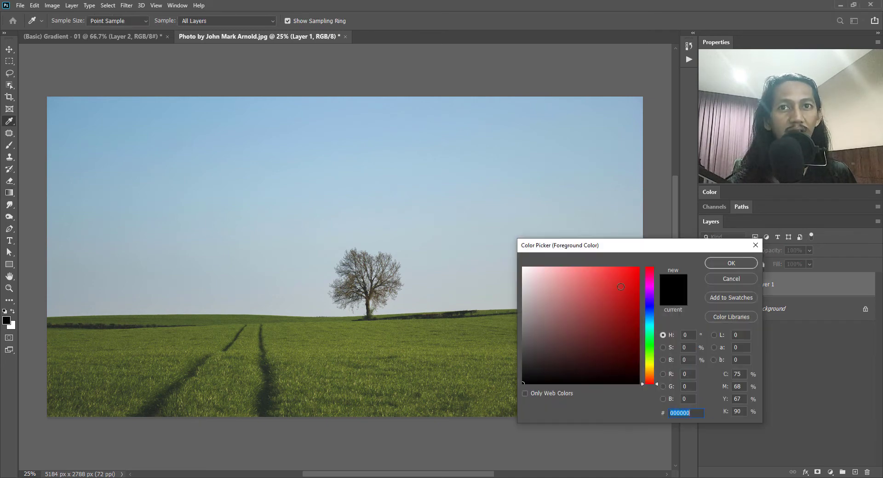
click(650, 366)
drag(614, 284, 616, 276)
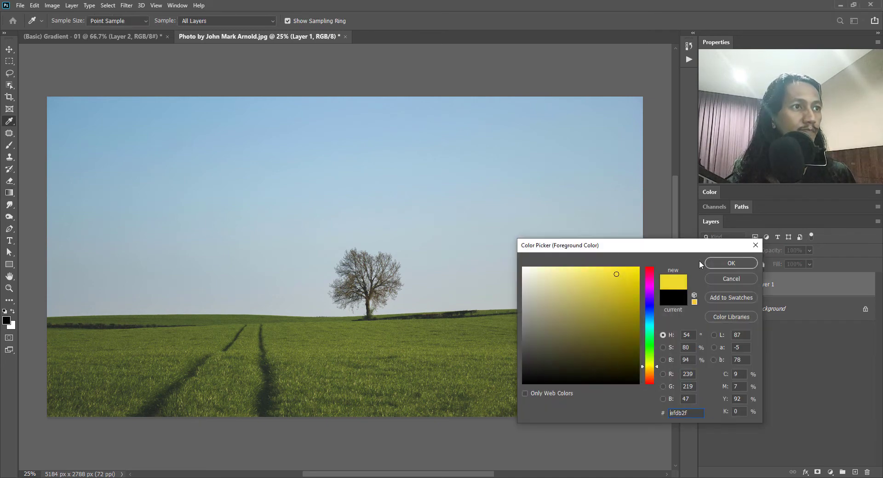
click(731, 263)
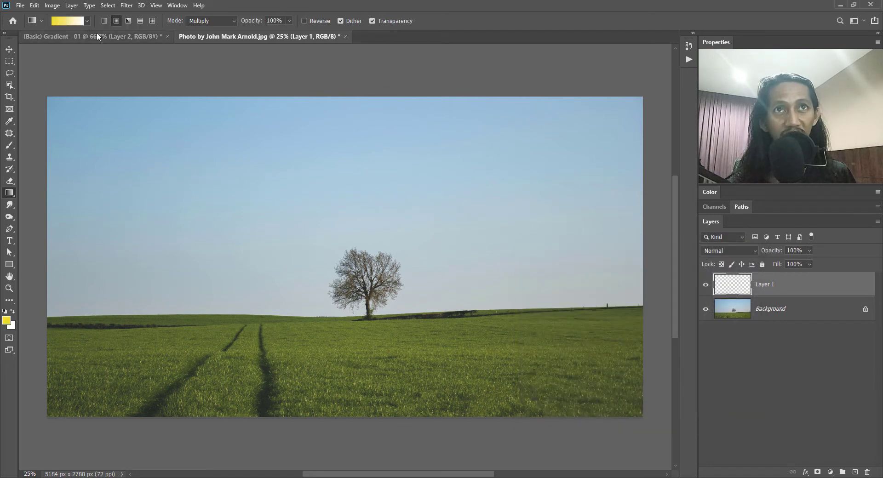
Draw a radial yellow-to-transparent gradient on Layer 1 from the sky's upper right edge towards the tree, and drag it to another position.
click(87, 21)
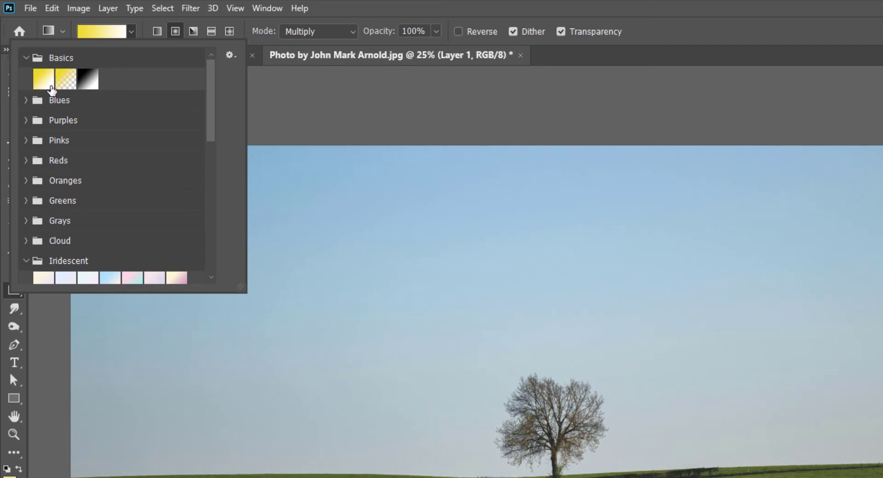
click(68, 82)
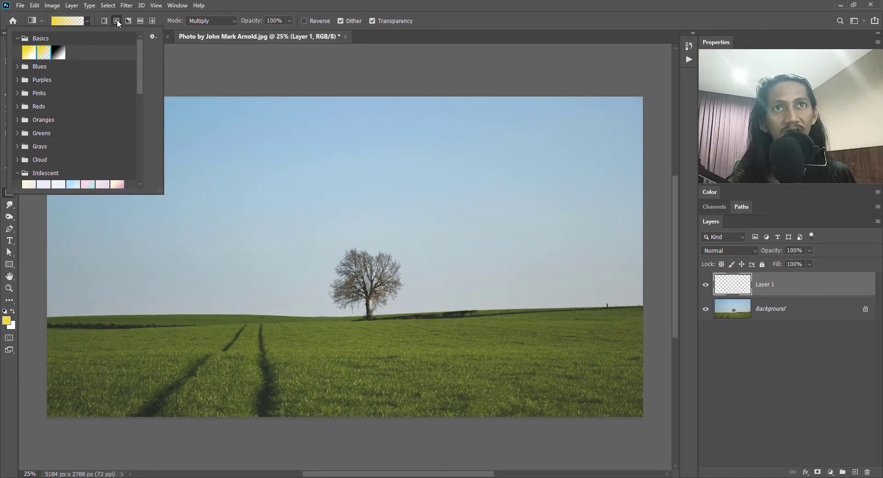
click(117, 21)
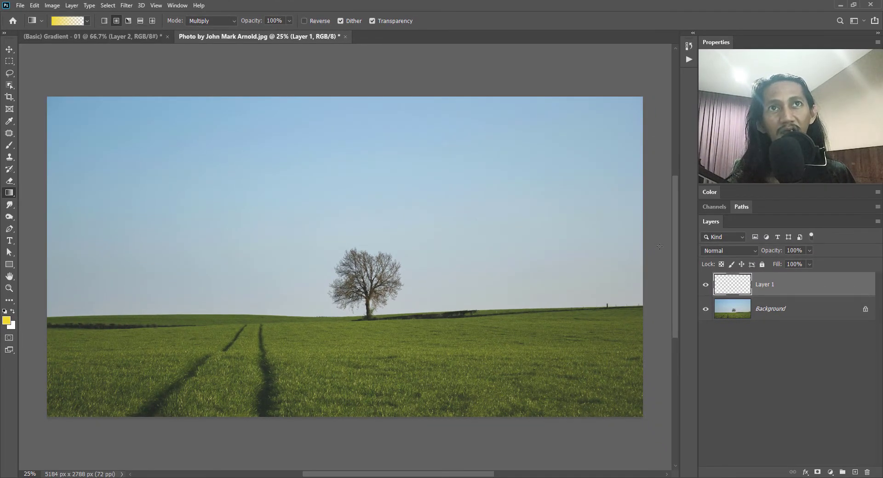
drag(648, 158, 475, 275)
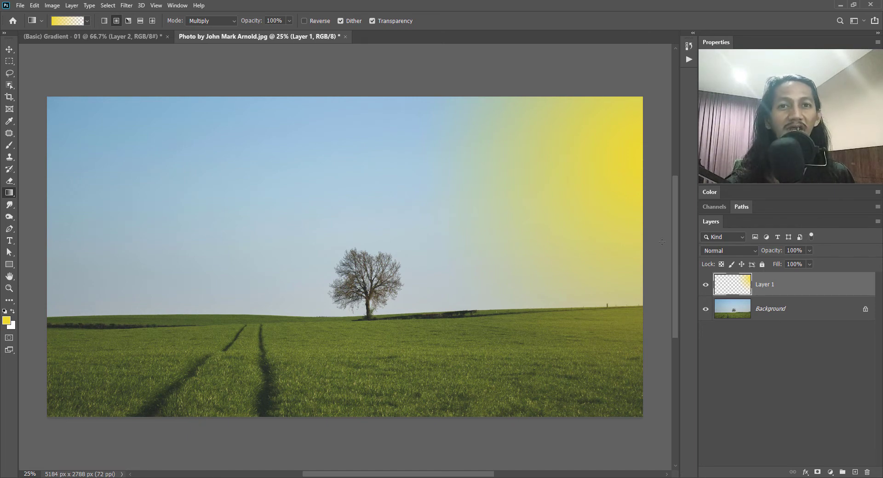
key(v)
drag(599, 223, 421, 248)
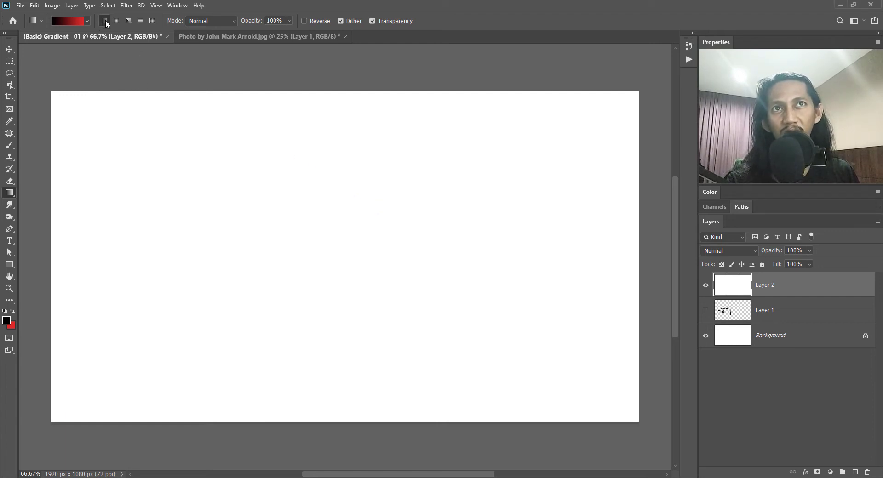
Draw a linear black-to-red gradient diagonally up and to the right on Layer 2 of the (Basic) Gradient document.
drag(251, 315, 425, 182)
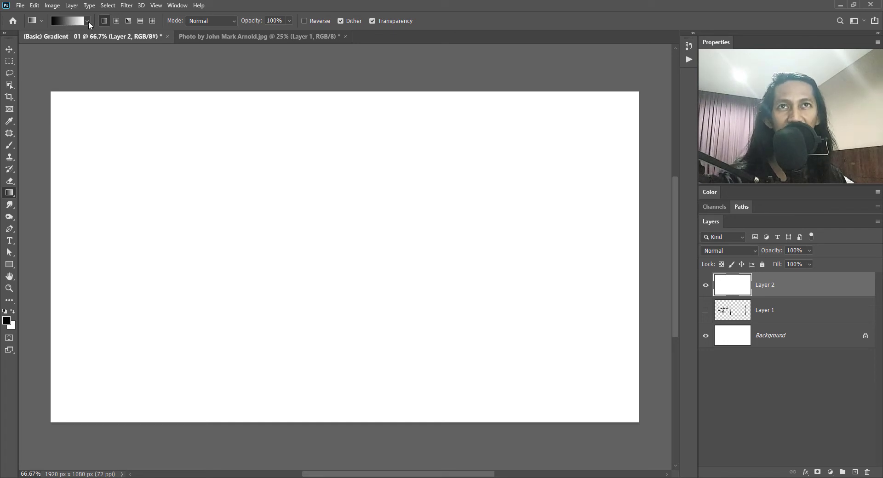
click(64, 21)
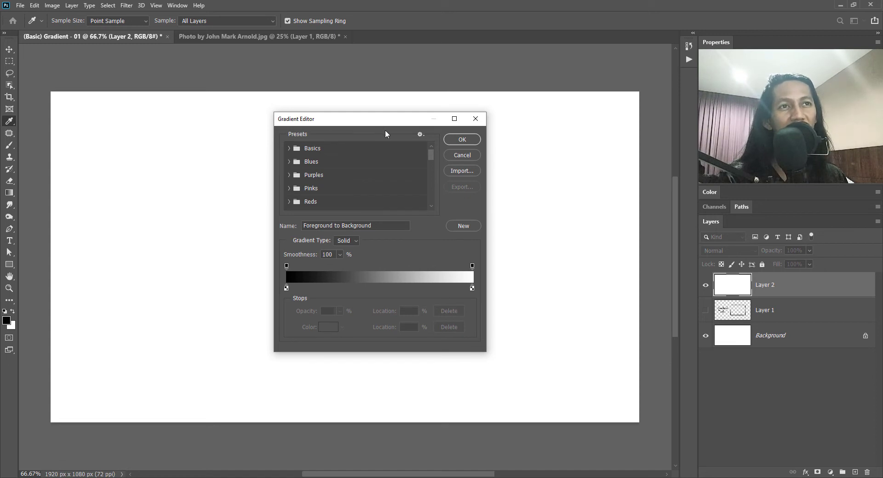
mouse_move(431, 154)
mouse_down()
mouse_move(430, 204)
mouse_move(434, 145)
mouse_up()
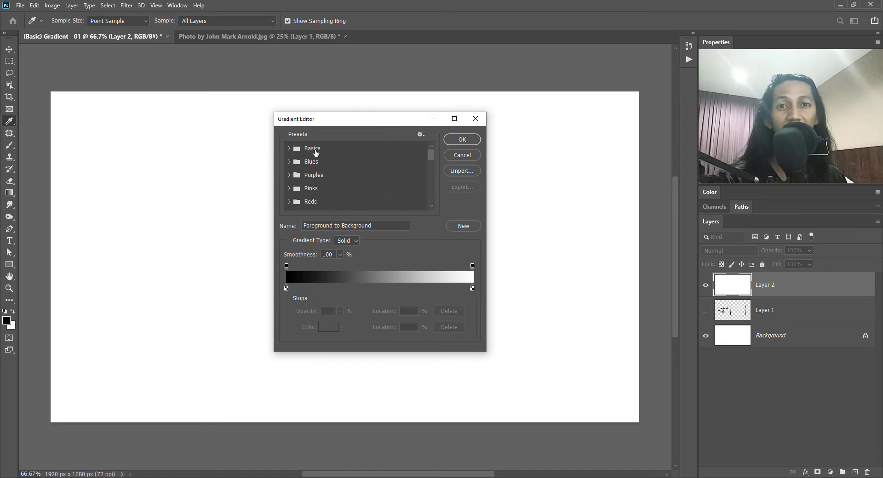
click(471, 156)
click(85, 21)
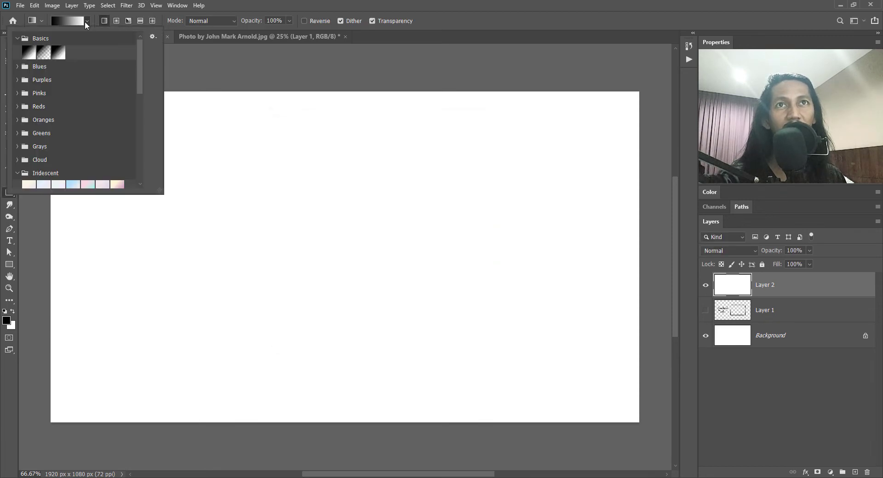
click(66, 23)
Load the Blue_01 preset from the Blues group in the Gradient Editor.
click(65, 22)
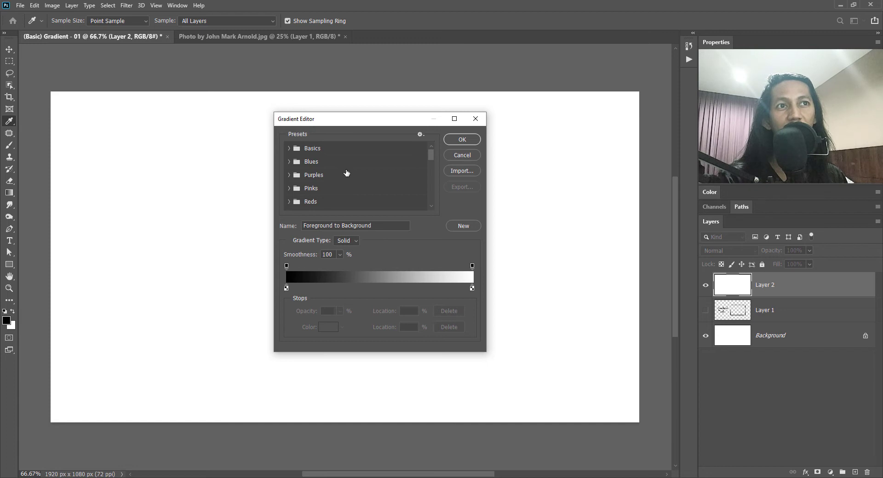
click(289, 161)
click(301, 176)
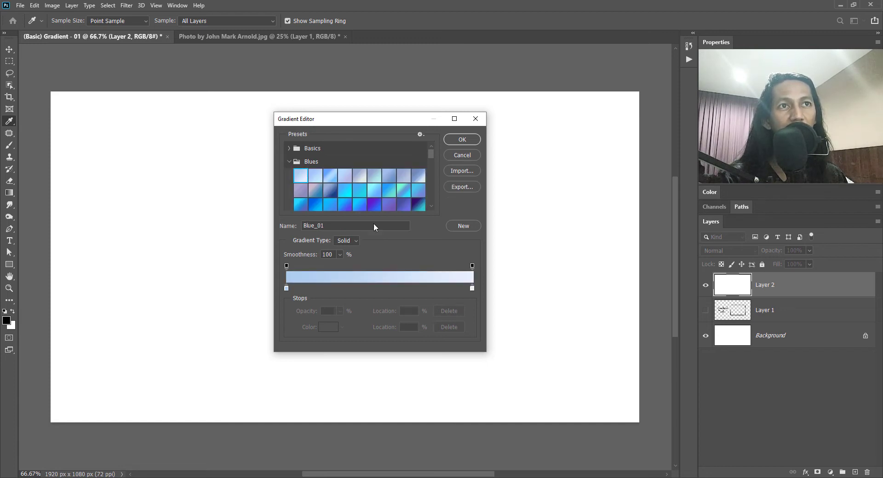
Select the gradient's colour and opacity stops at both ends, and pick the dark purple-to-teal preset in the Blues group.
click(287, 288)
click(286, 266)
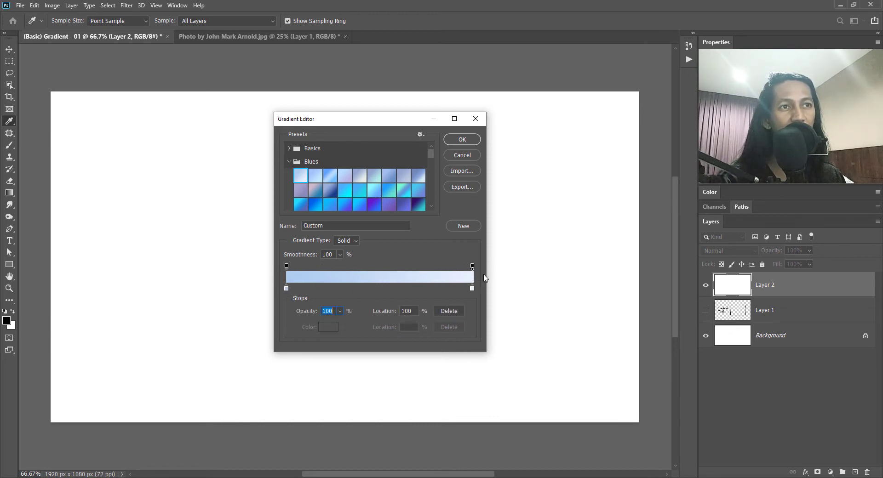
click(472, 266)
click(472, 288)
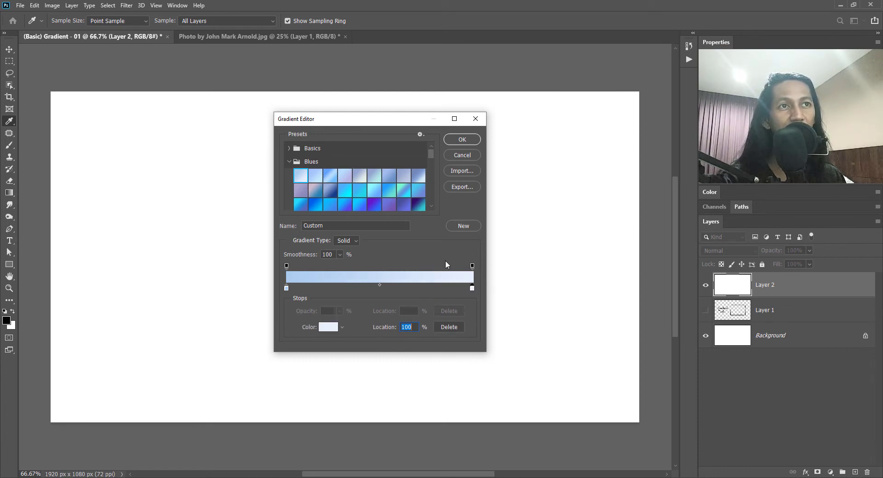
click(418, 206)
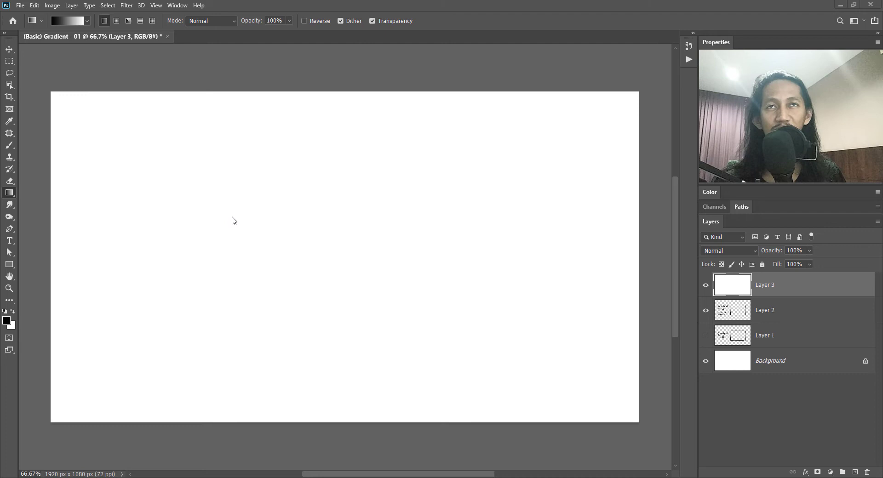
Try a diagonal black-to-white linear gradient inside a rectangular selection near the centre of Layer 3, and undo the gradient.
click(10, 63)
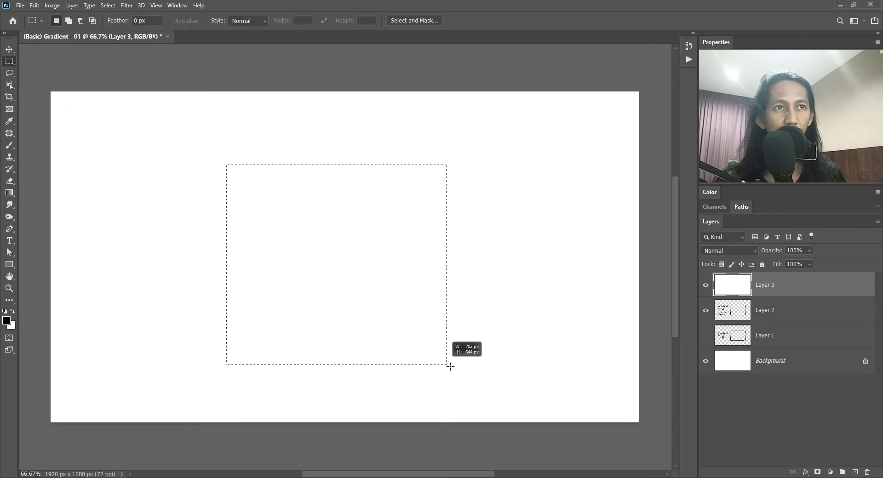
click(9, 193)
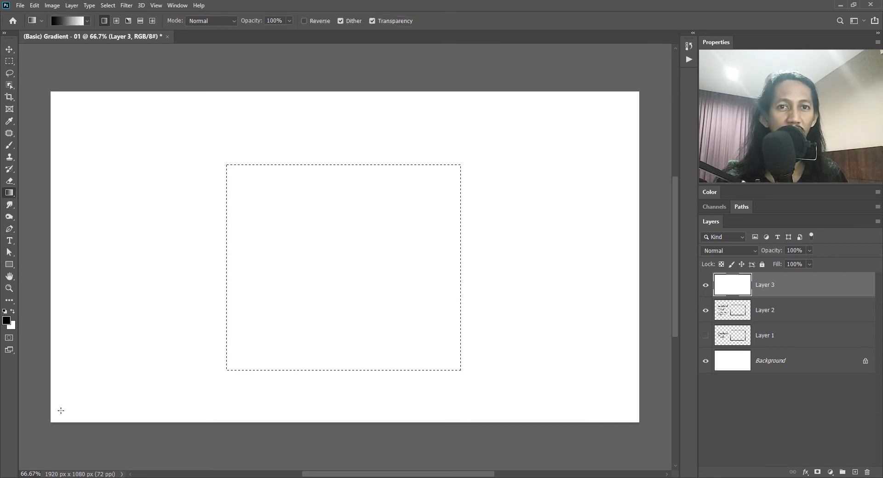
drag(55, 414, 636, 93)
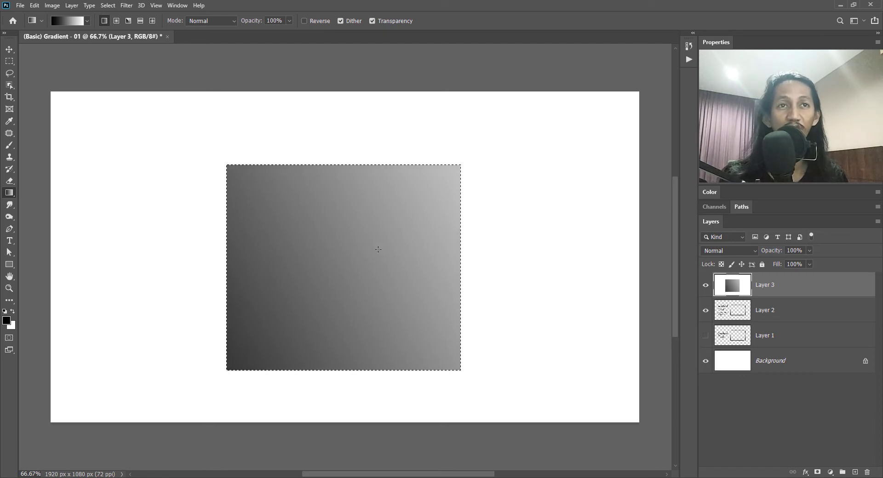
key(ctrl+z)
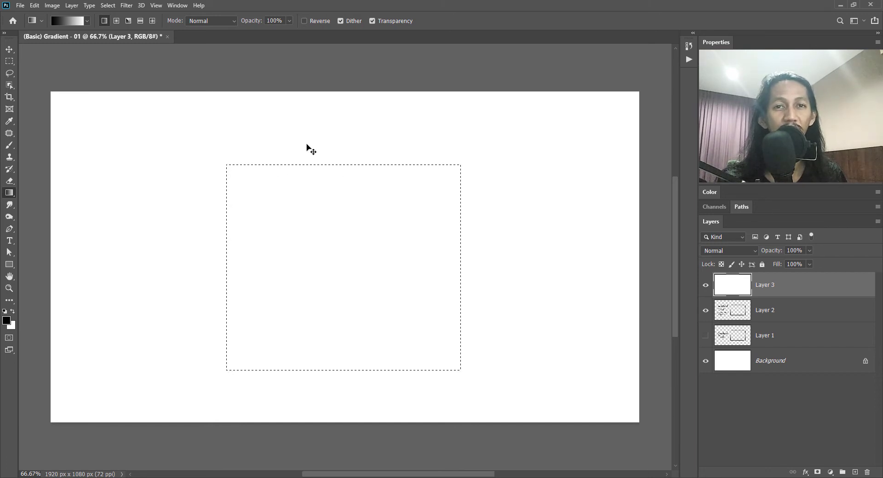
Clear the selection and draw a linear black-to-white gradient across all of Layer 3 from the lower left to the upper right corner.
key(ctrl+d)
drag(68, 407, 619, 113)
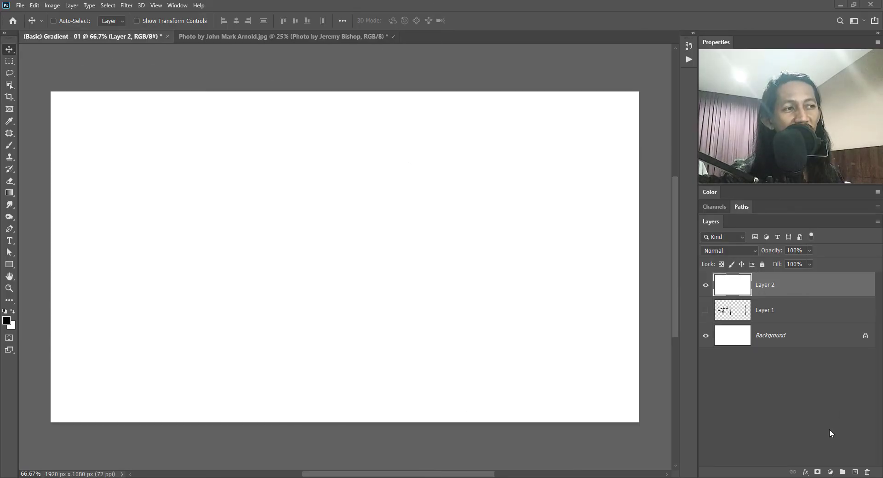
Add a Gradient fill layer above Layer 2.
click(830, 473)
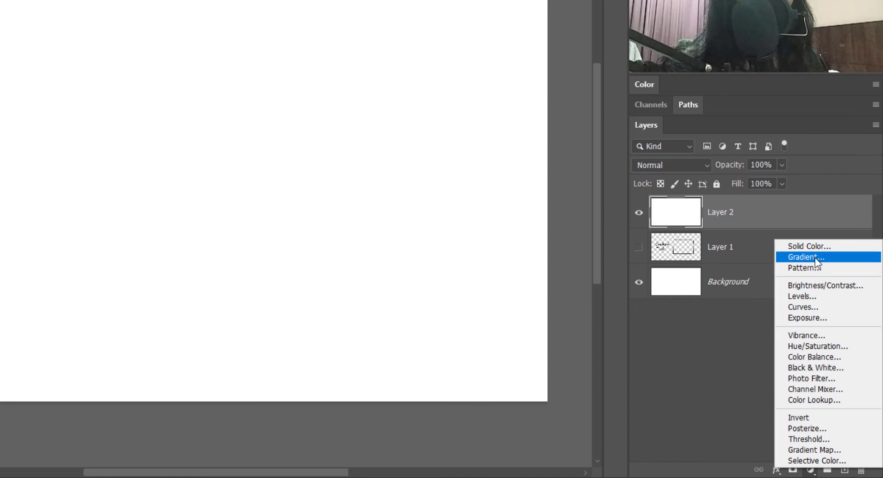
click(814, 258)
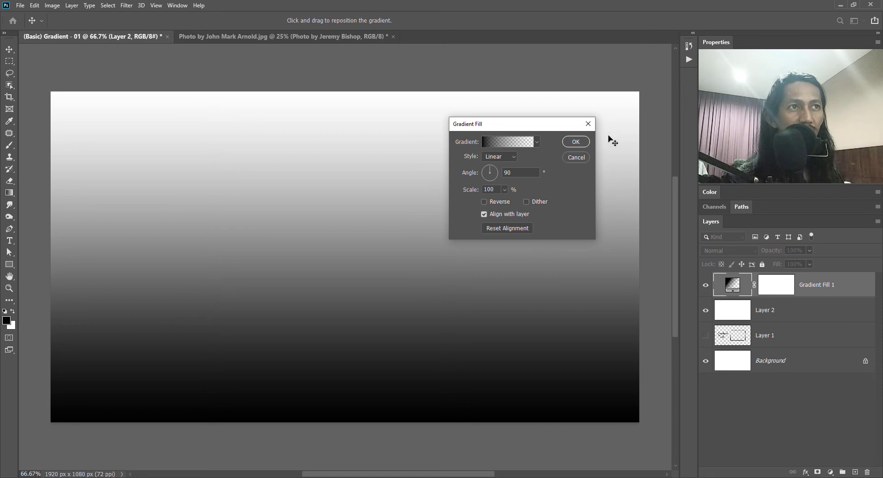
Examine the gradient fill's Purples and Blues preset groups, its Gradient Editor and the available gradient styles.
click(537, 143)
click(459, 201)
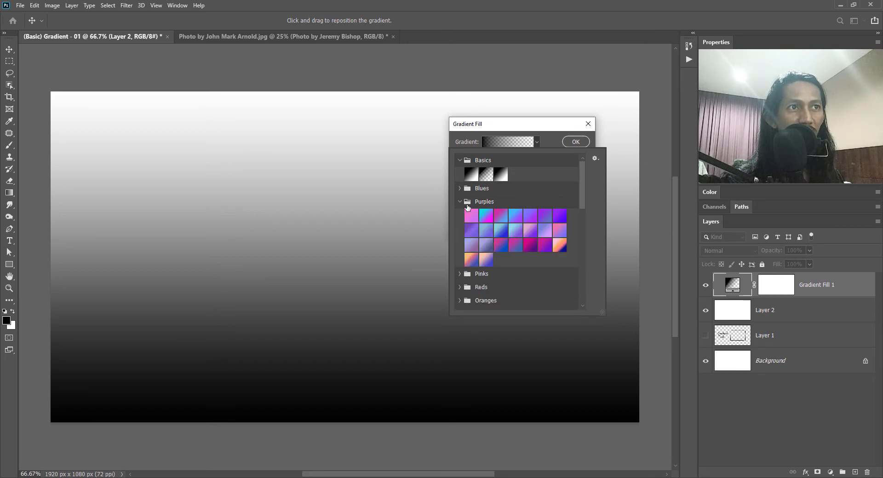
click(459, 202)
click(459, 188)
click(459, 160)
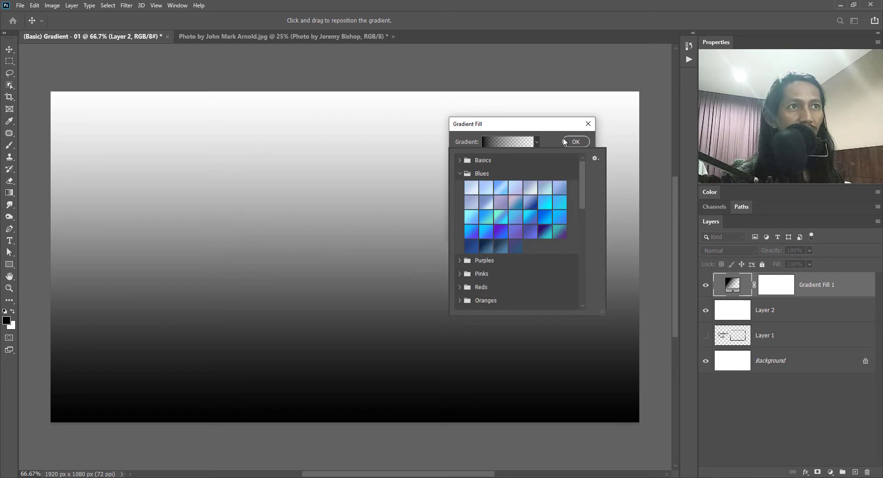
click(546, 134)
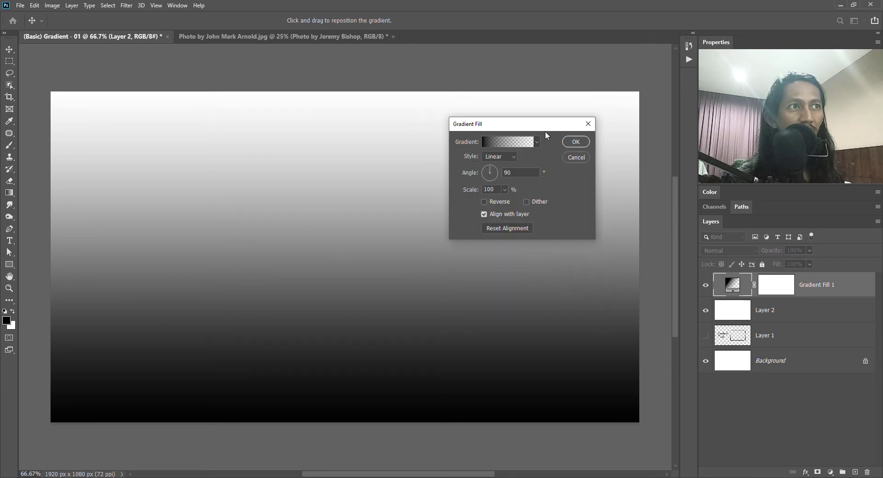
click(507, 145)
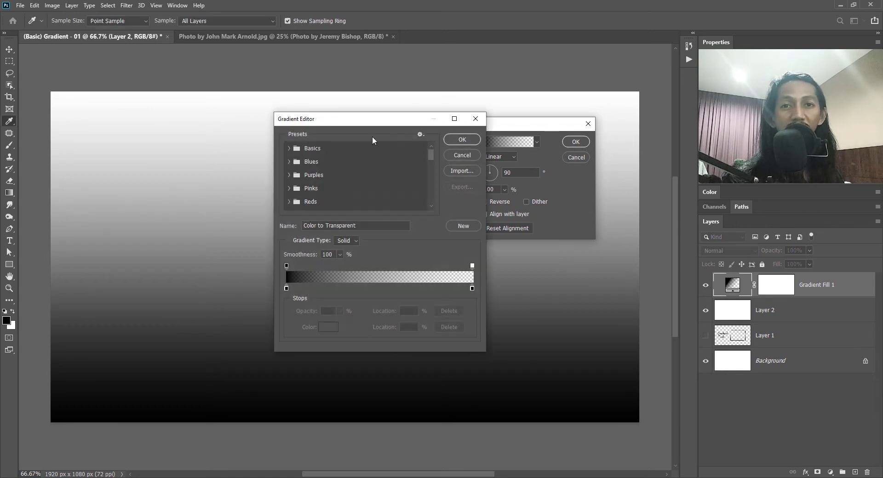
click(478, 119)
click(500, 158)
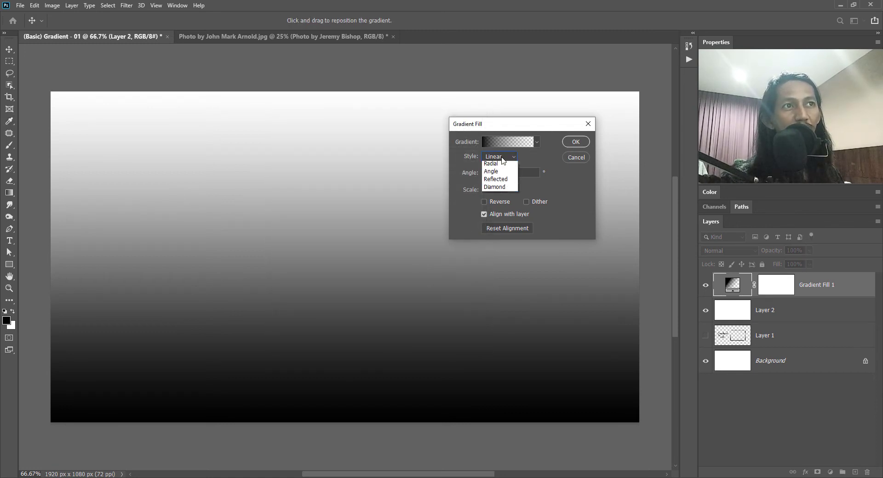
click(544, 162)
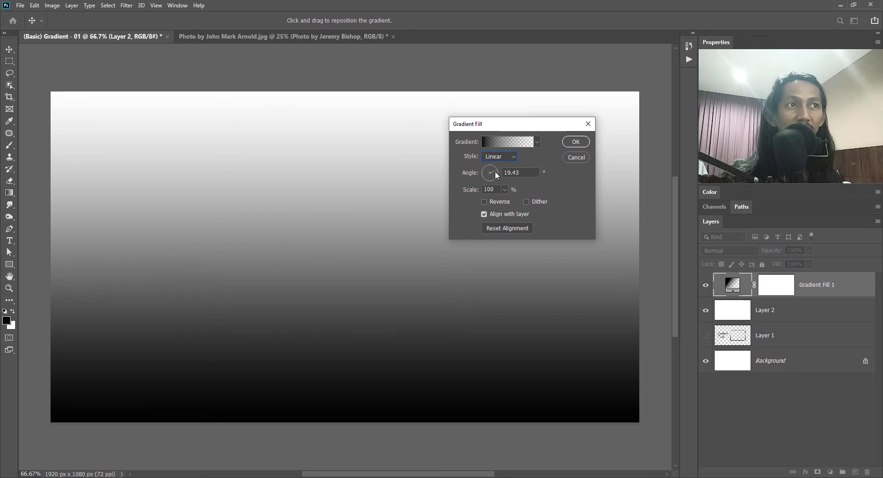
Set the gradient fill's angle to -139.51° and its scale to 56%.
click(495, 179)
click(486, 177)
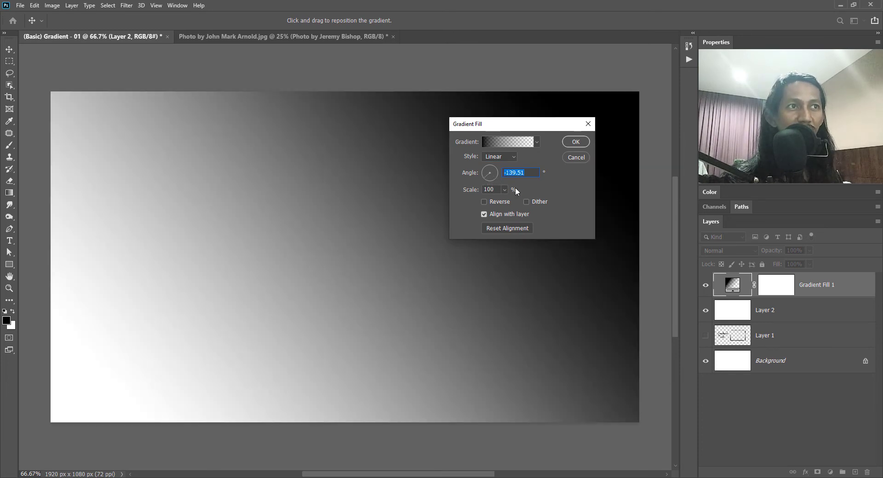
click(504, 189)
mouse_move(506, 200)
mouse_down()
mouse_move(528, 200)
mouse_move(503, 203)
mouse_up()
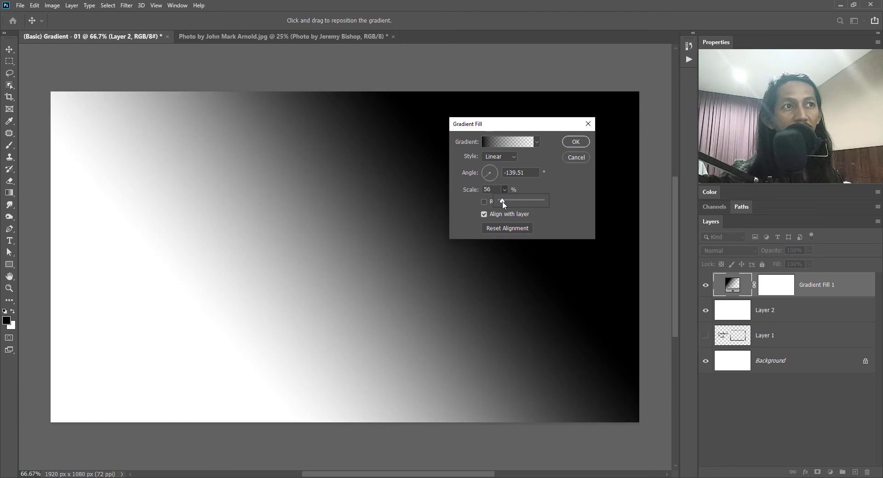
click(523, 193)
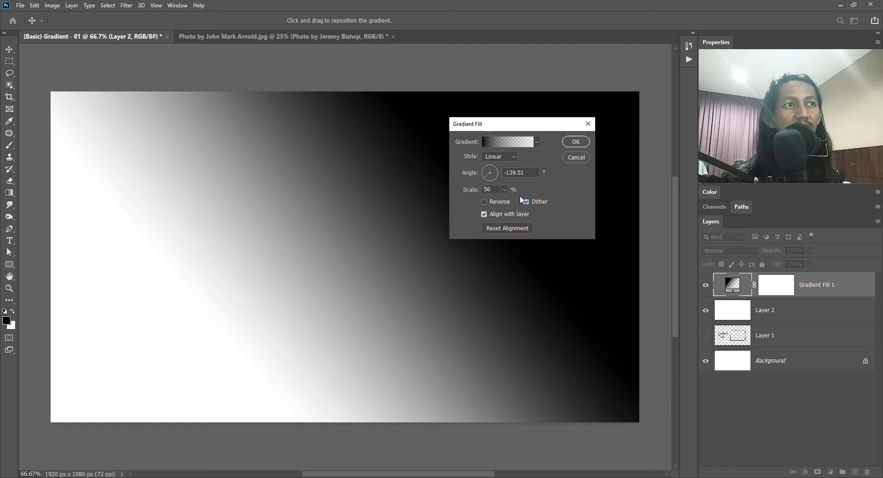
Reset the gradient fill's alignment and apply the fill layer's settings.
click(518, 215)
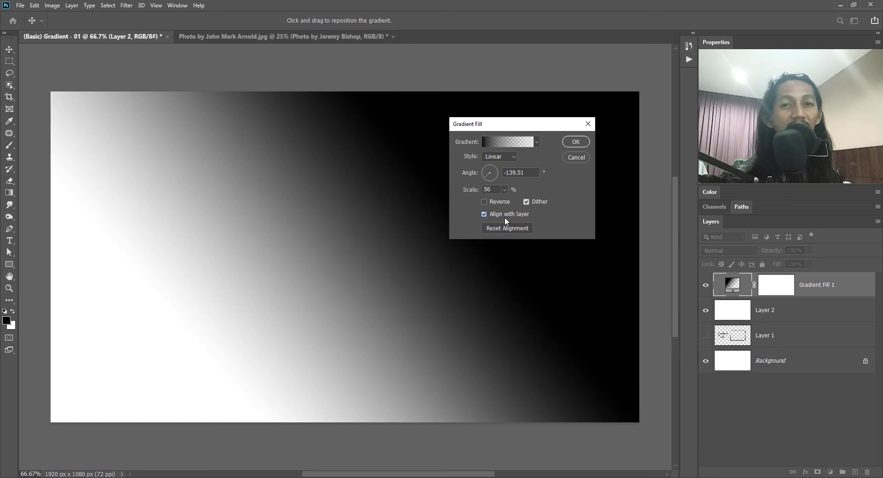
click(507, 230)
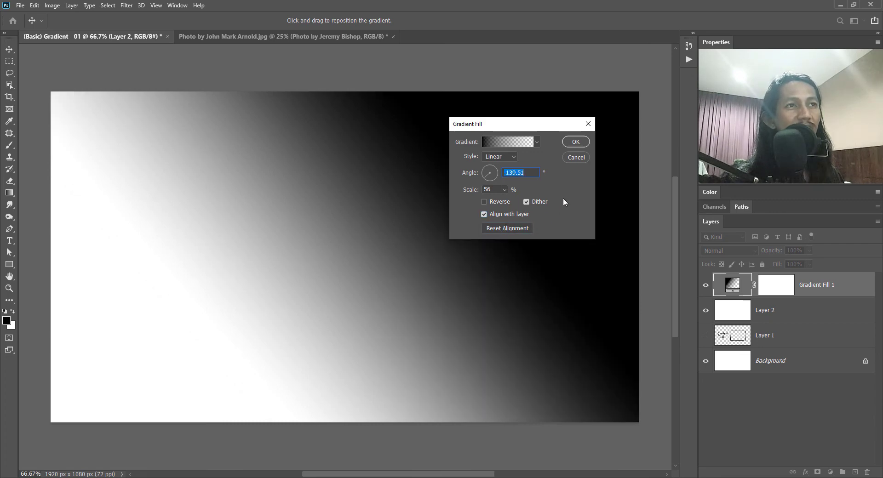
key(Return)
Switch to the photo document and add a layer mask to the underwater photo layer.
key(ctrl+Tab)
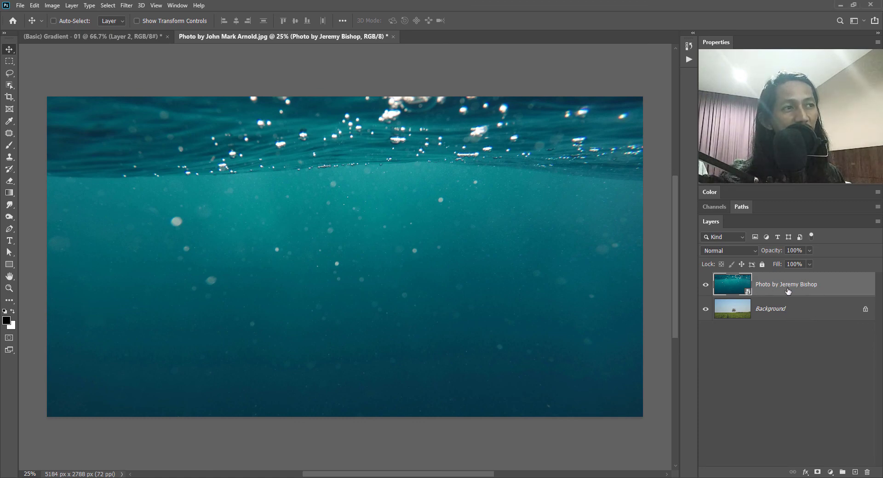
click(818, 472)
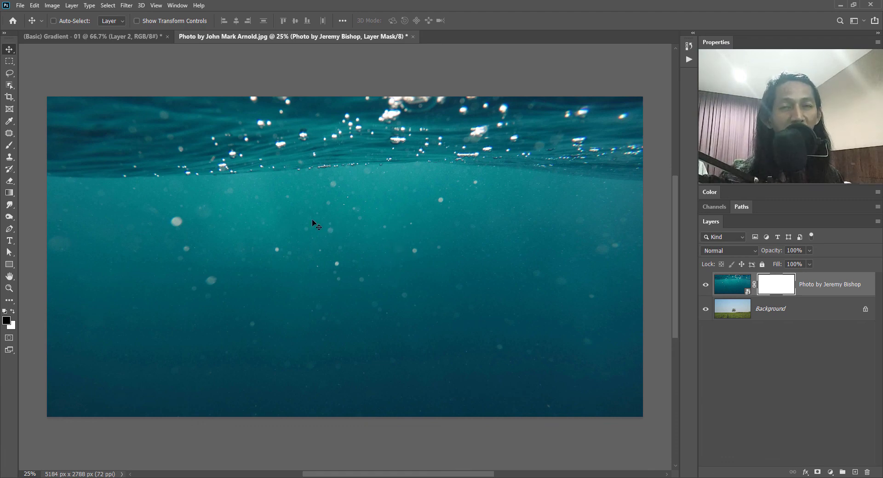
Try a vertical linear Foreground to Background gradient on the underwater layer's mask, from below the image centre up into the water surface, and undo it.
click(9, 192)
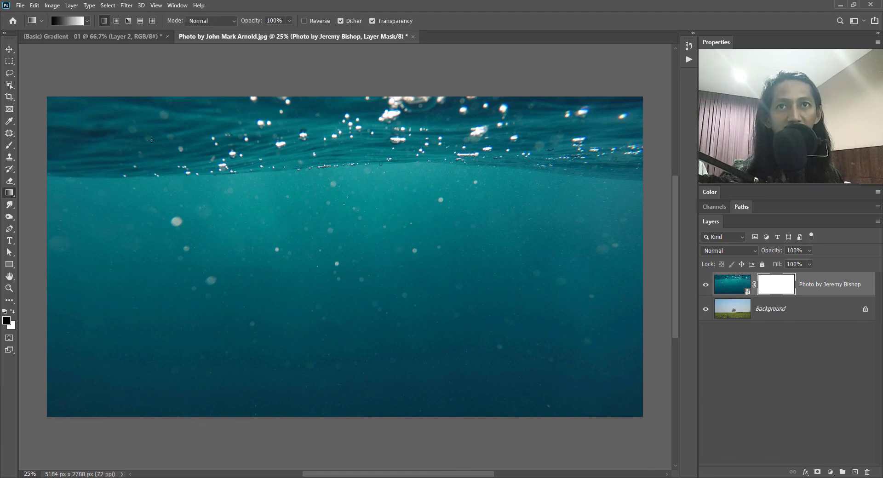
click(68, 23)
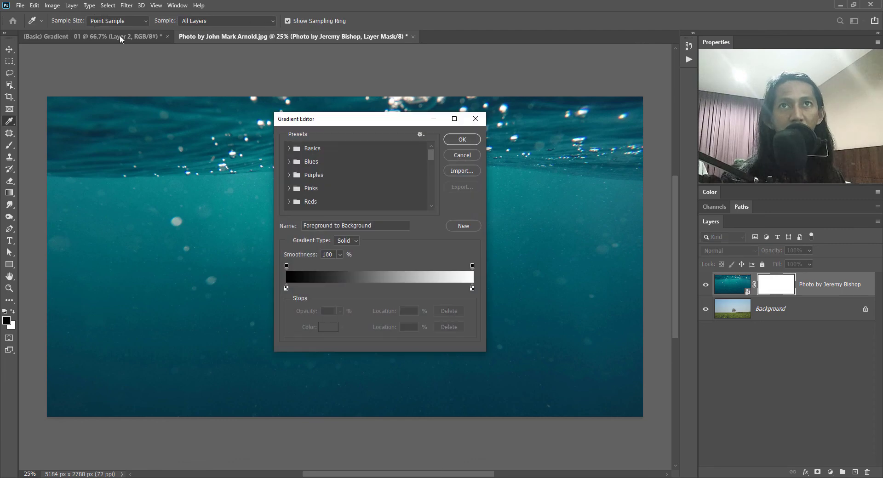
click(455, 158)
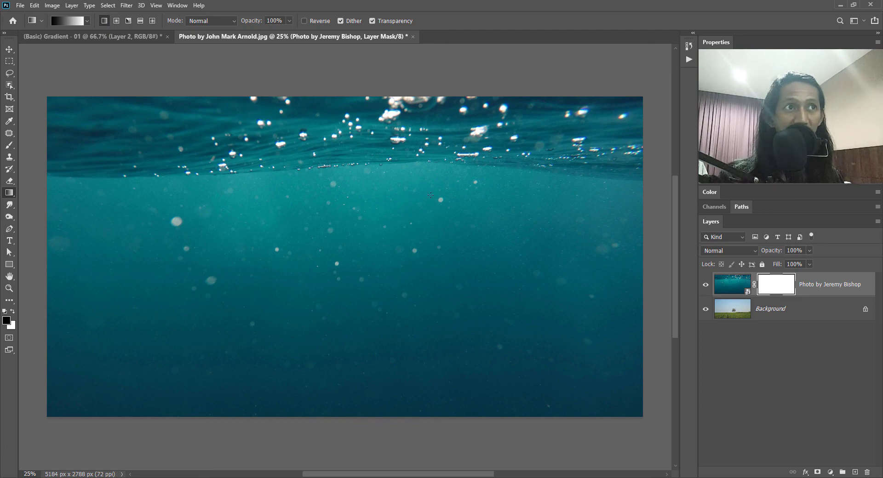
drag(365, 274, 369, 150)
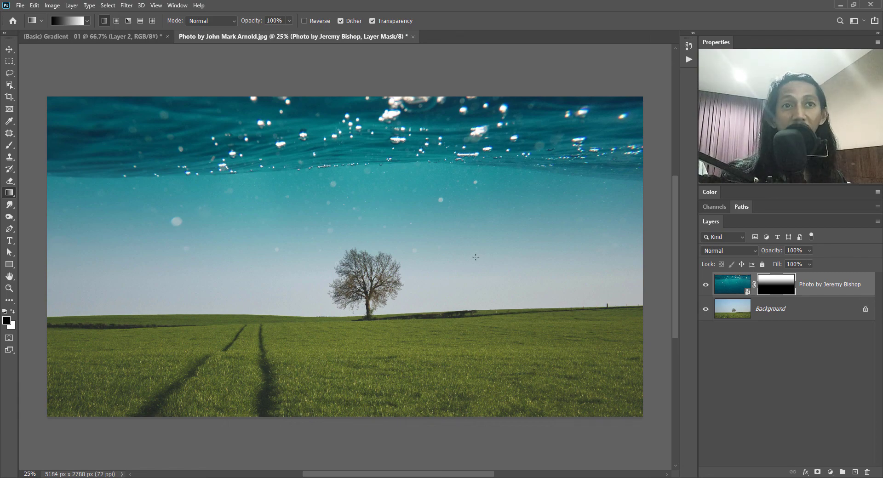
key(ctrl+z)
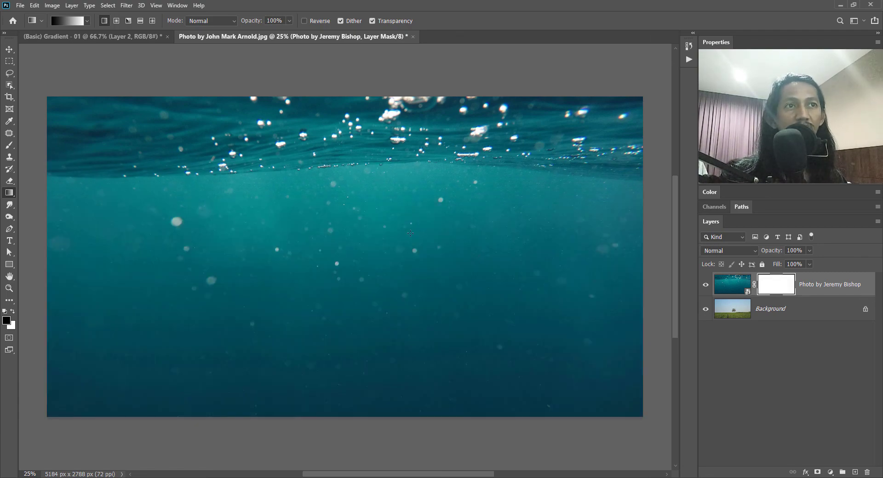
Draw an upward black-to-white linear gradient on the layer mask within a tall rectangular selection around the image centre, and clear the selection.
click(9, 62)
drag(245, 122, 437, 345)
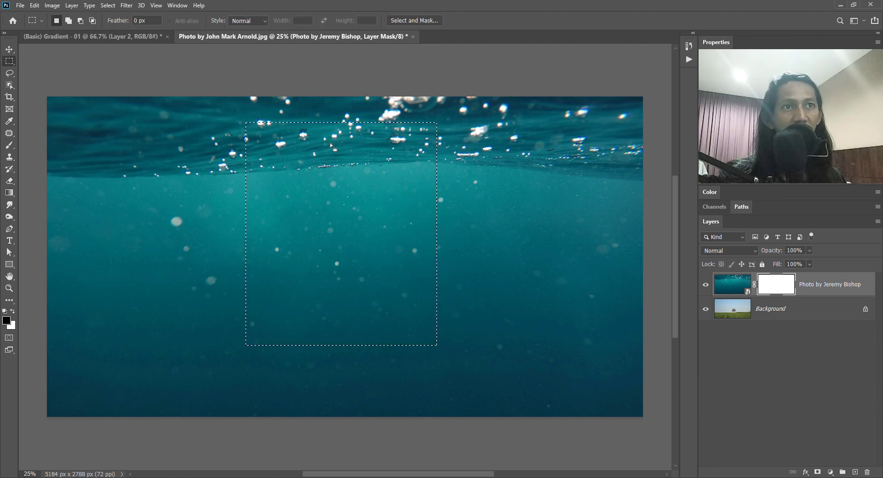
key(g)
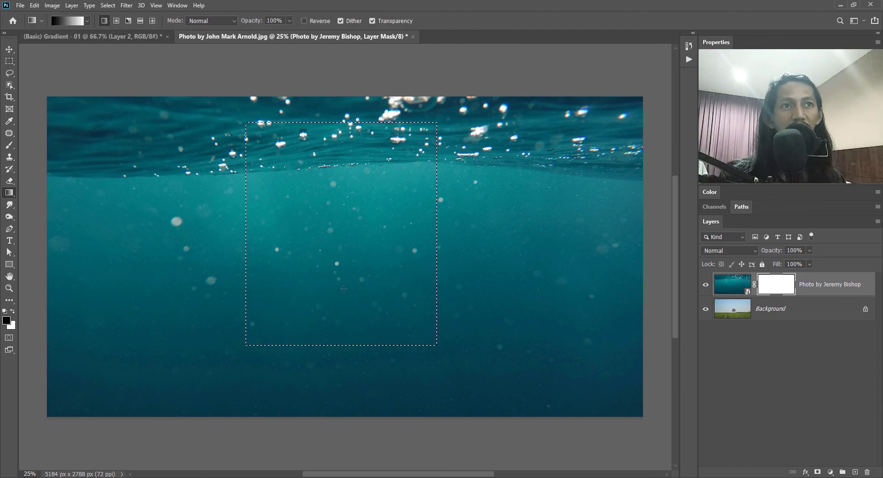
drag(343, 273, 343, 141)
key(ctrl+d)
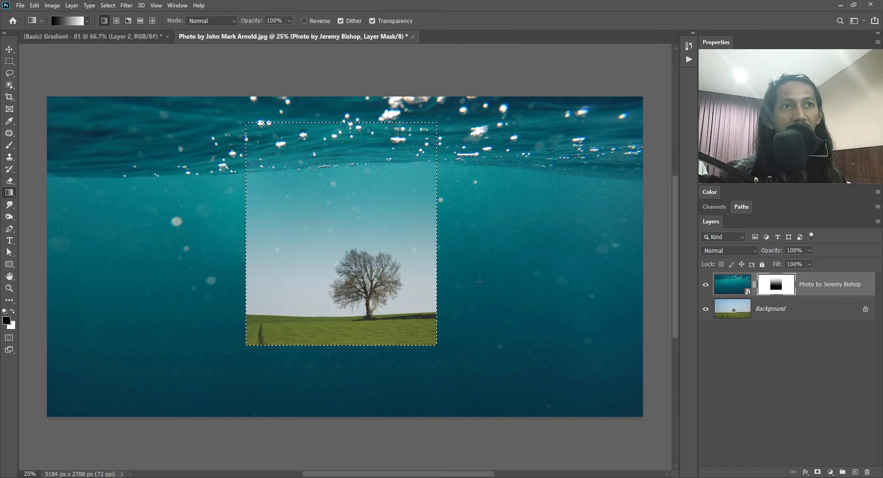
Invert the underwater layer's mask.
key(v)
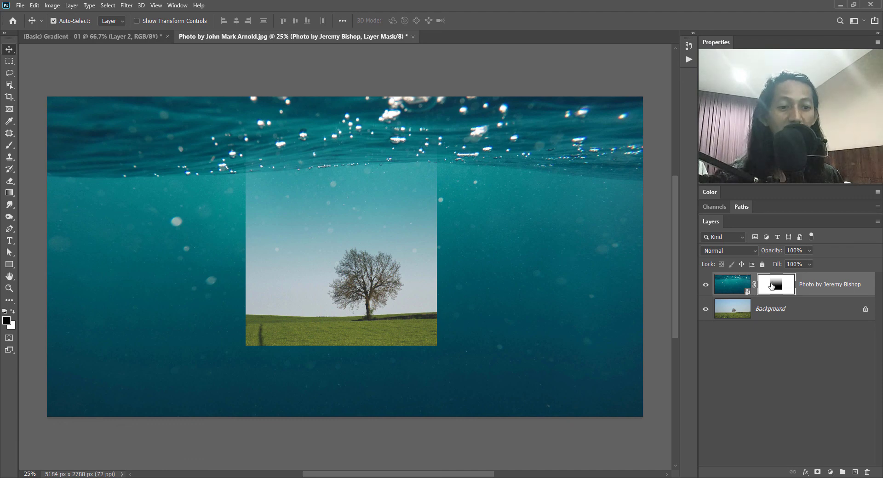
key(ctrl+i)
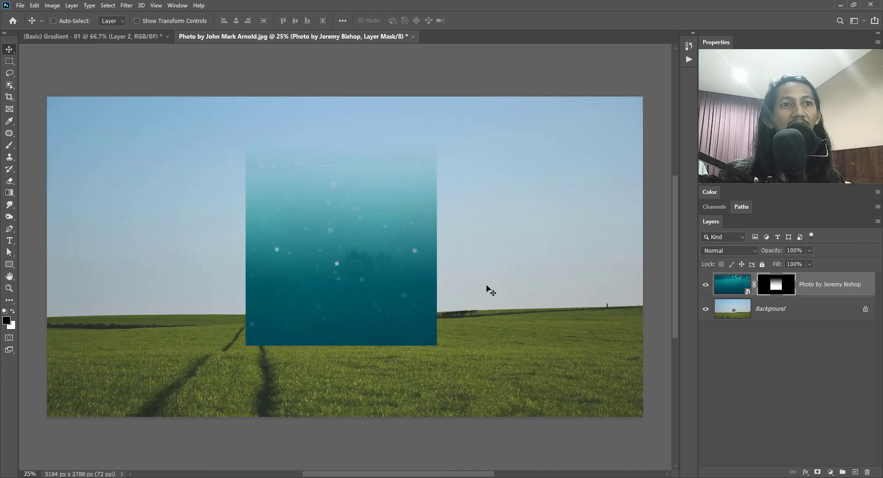